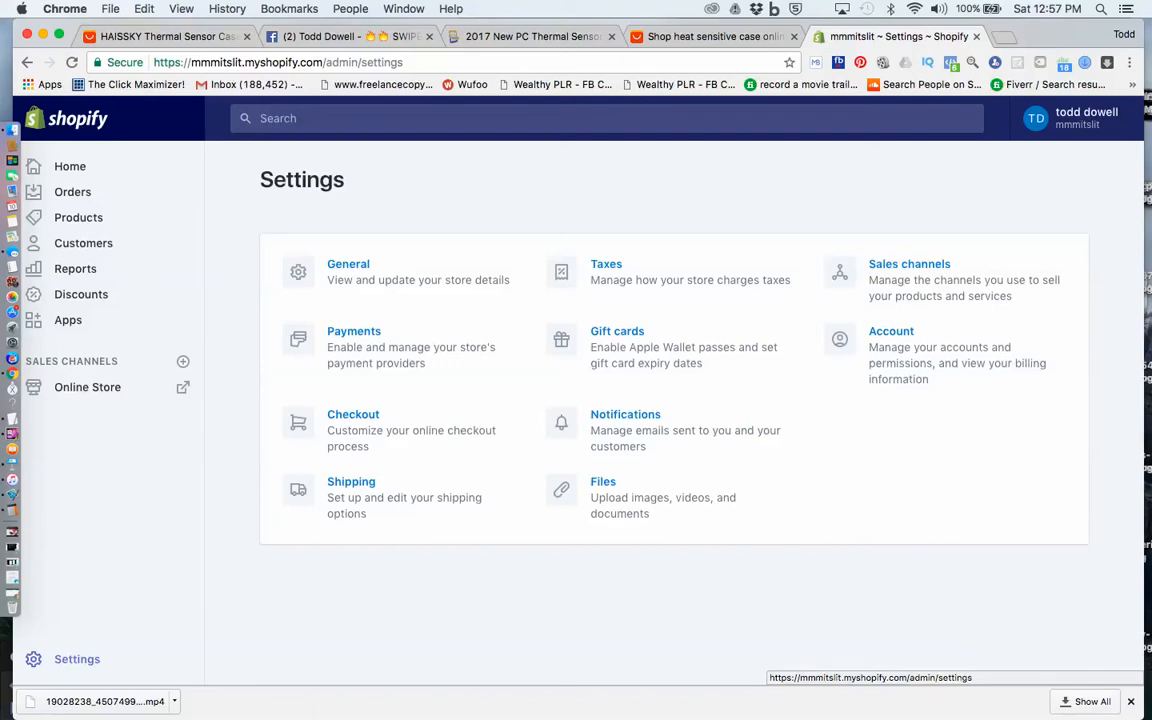
Open the store's Shipping settings and examine the Domestic and Rest of World shipping zones
click(351, 483)
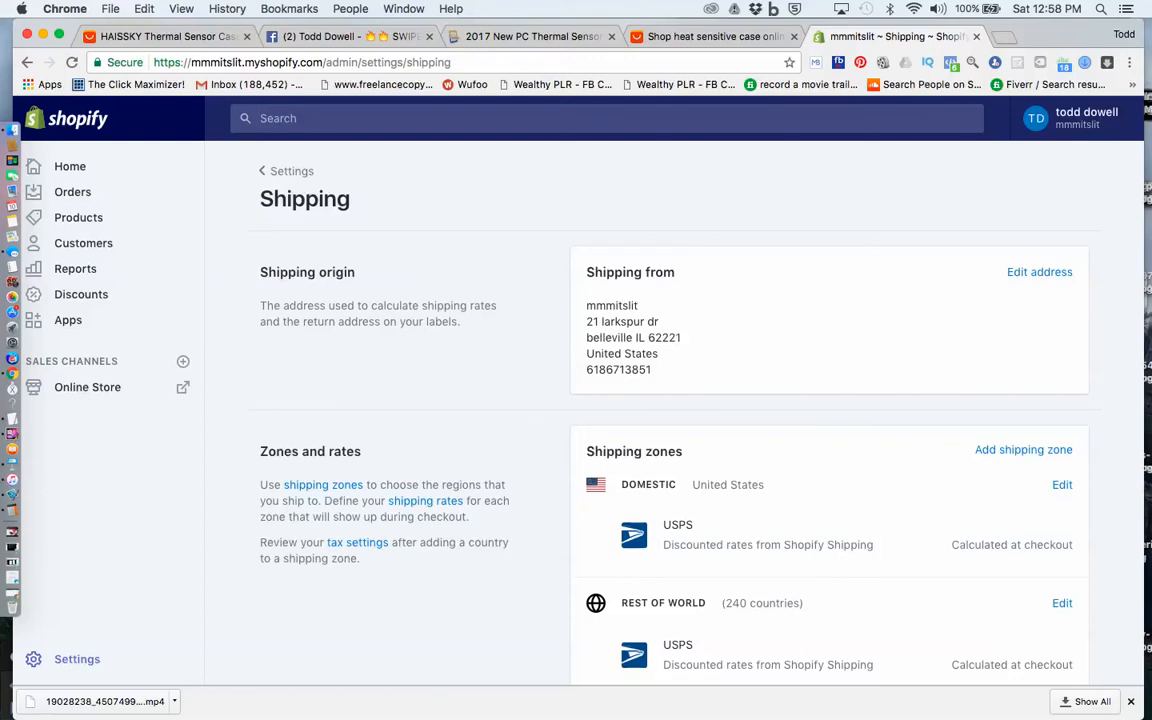
scroll(672, 400, down, 1)
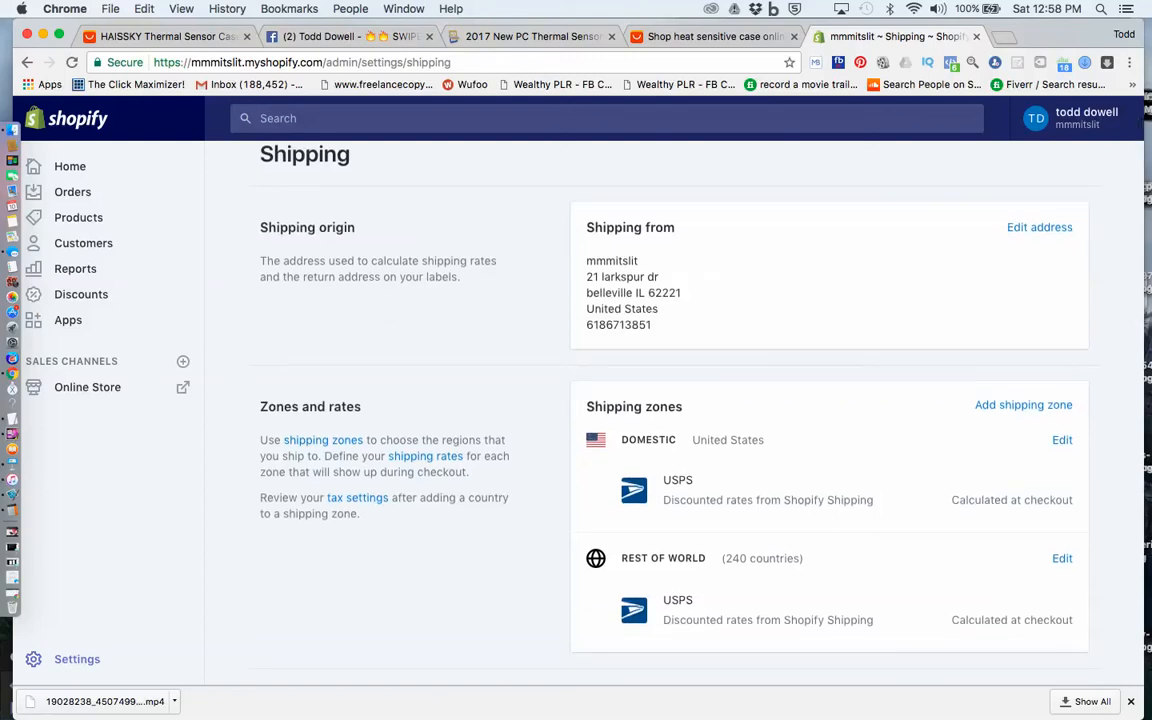
scroll(672, 400, down, 5)
scroll(640, 400, down, 4)
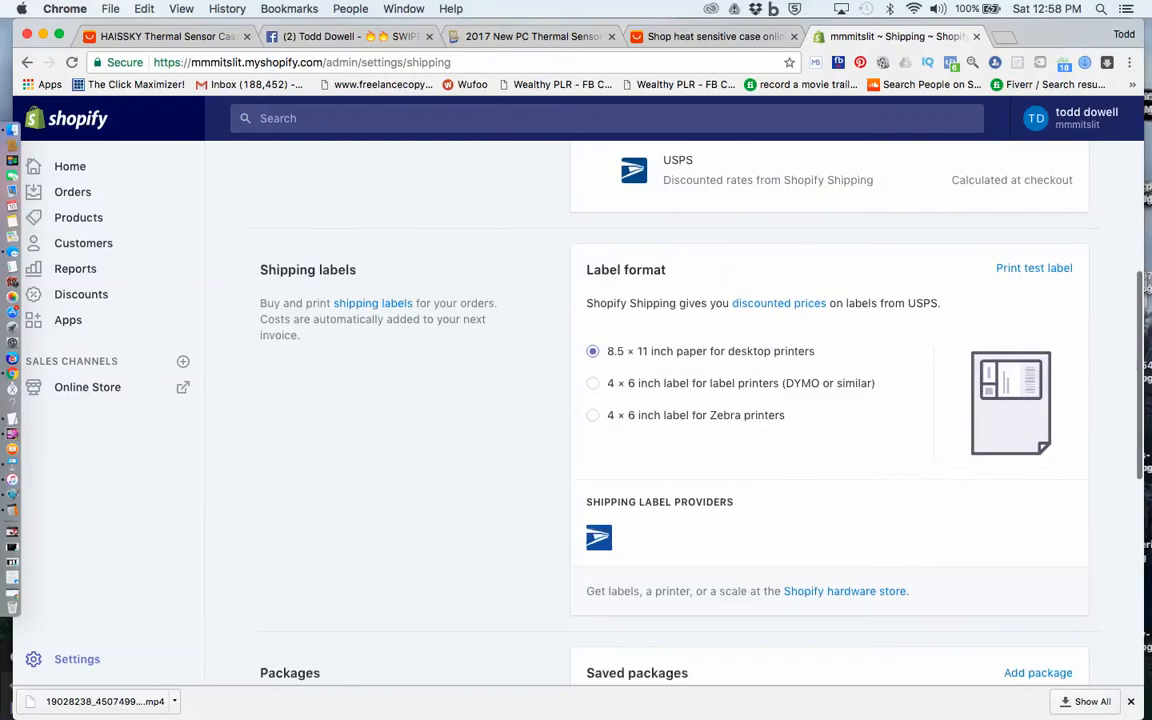
scroll(640, 400, up, 9)
scroll(640, 400, up, 1)
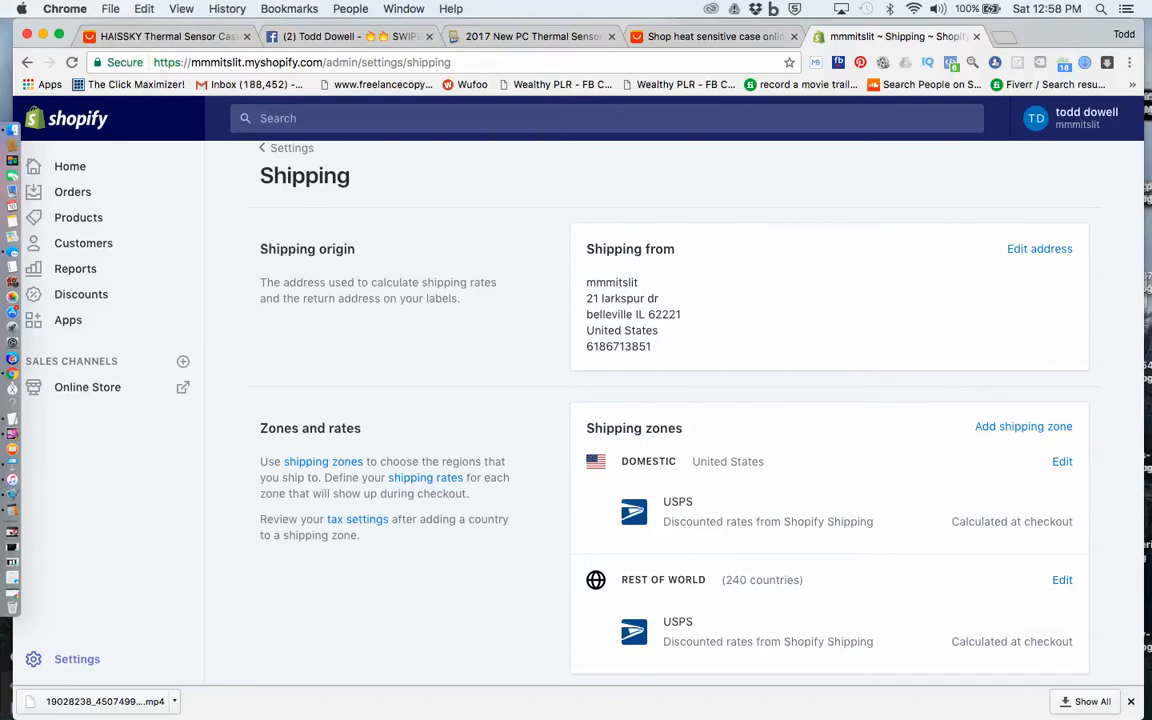
scroll(672, 400, down, 5)
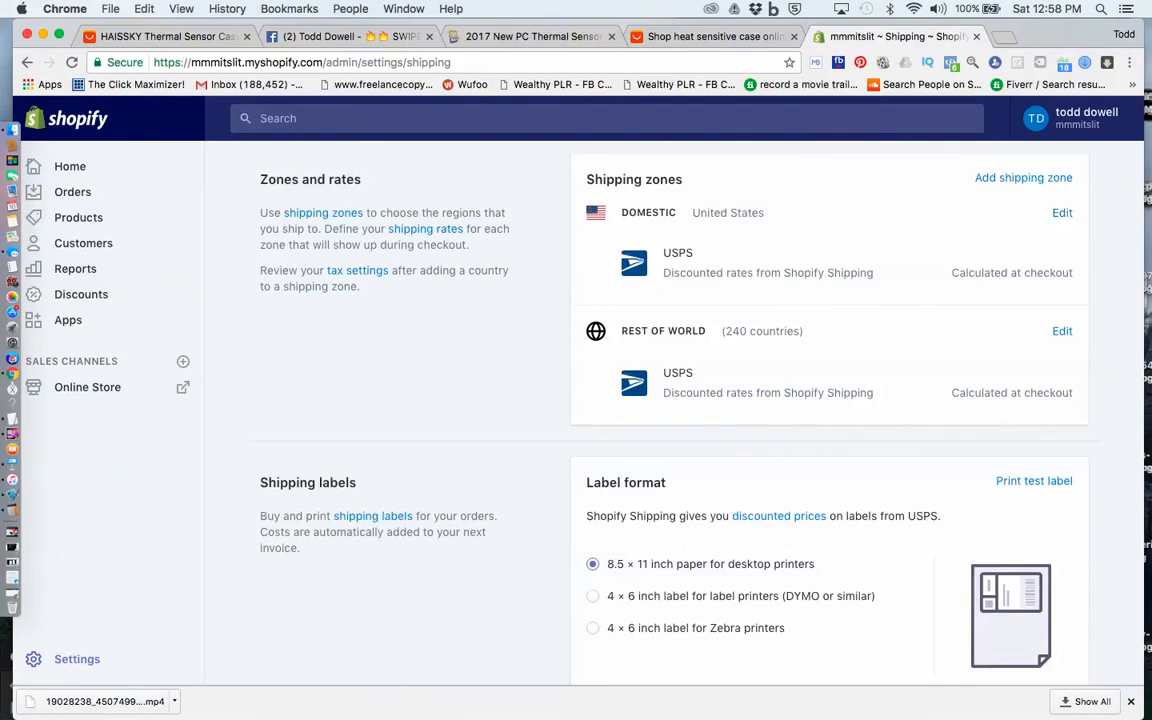
drag(767, 212, 691, 212)
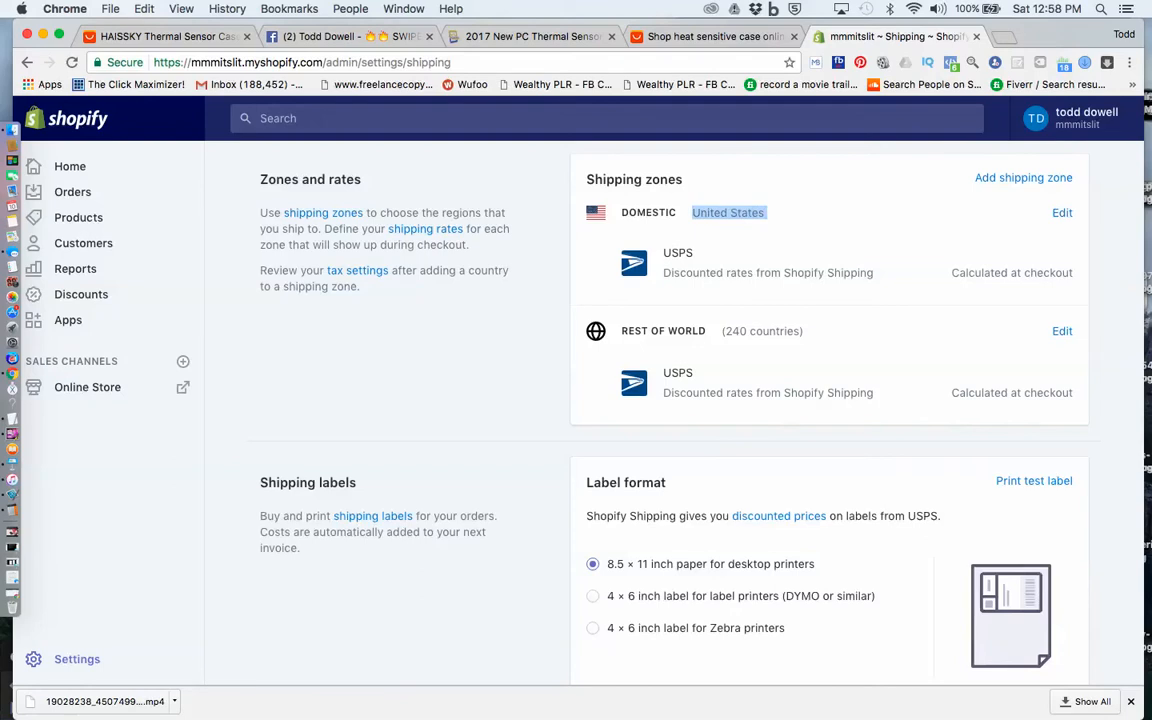
drag(725, 331, 794, 331)
click(793, 331)
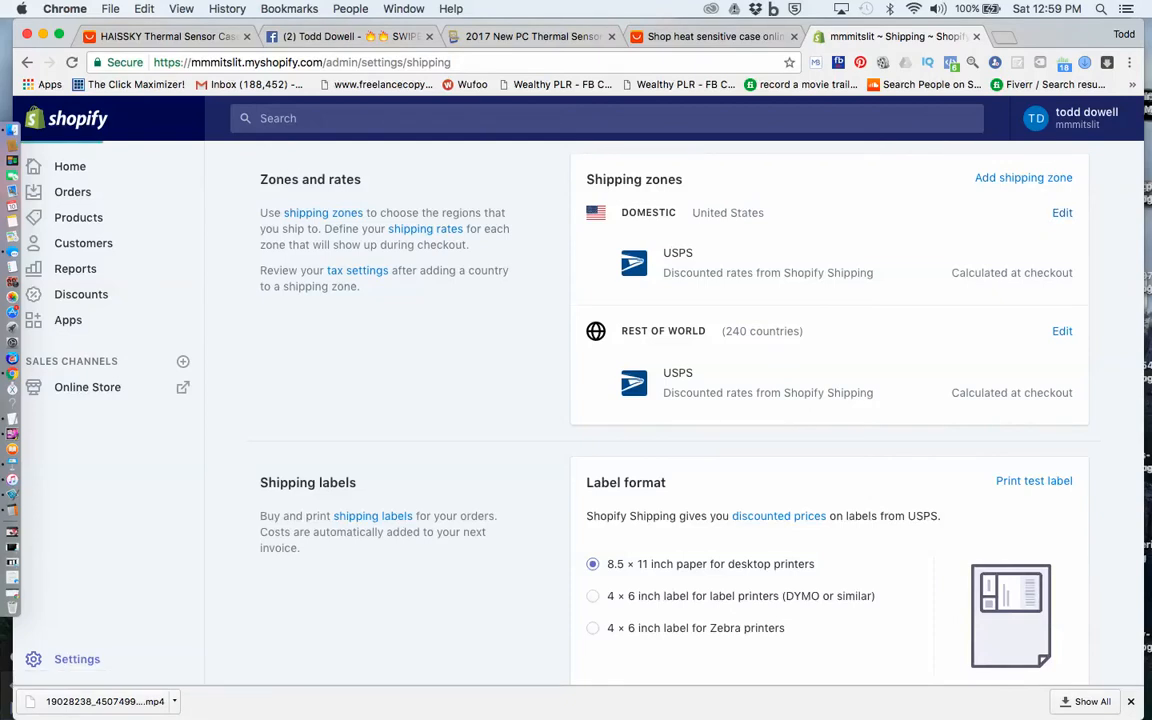
Open the Domestic shipping zone for editing and examine its price based and weight based rate sections
click(1062, 212)
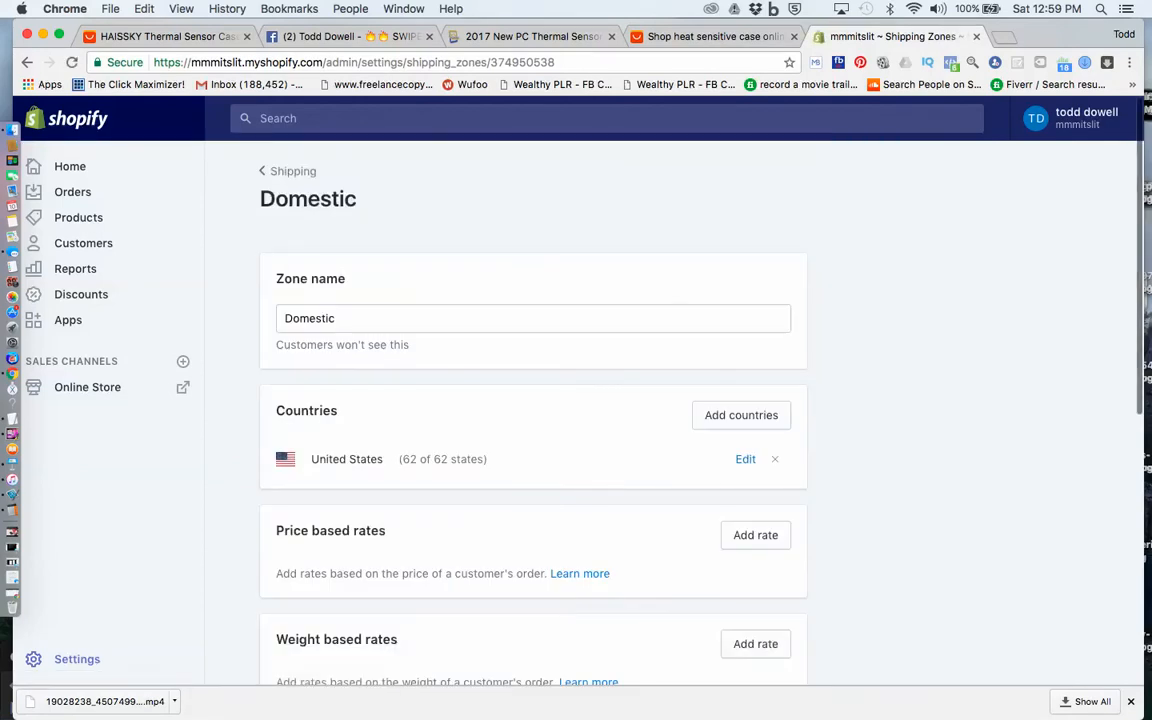
scroll(533, 400, down, 3)
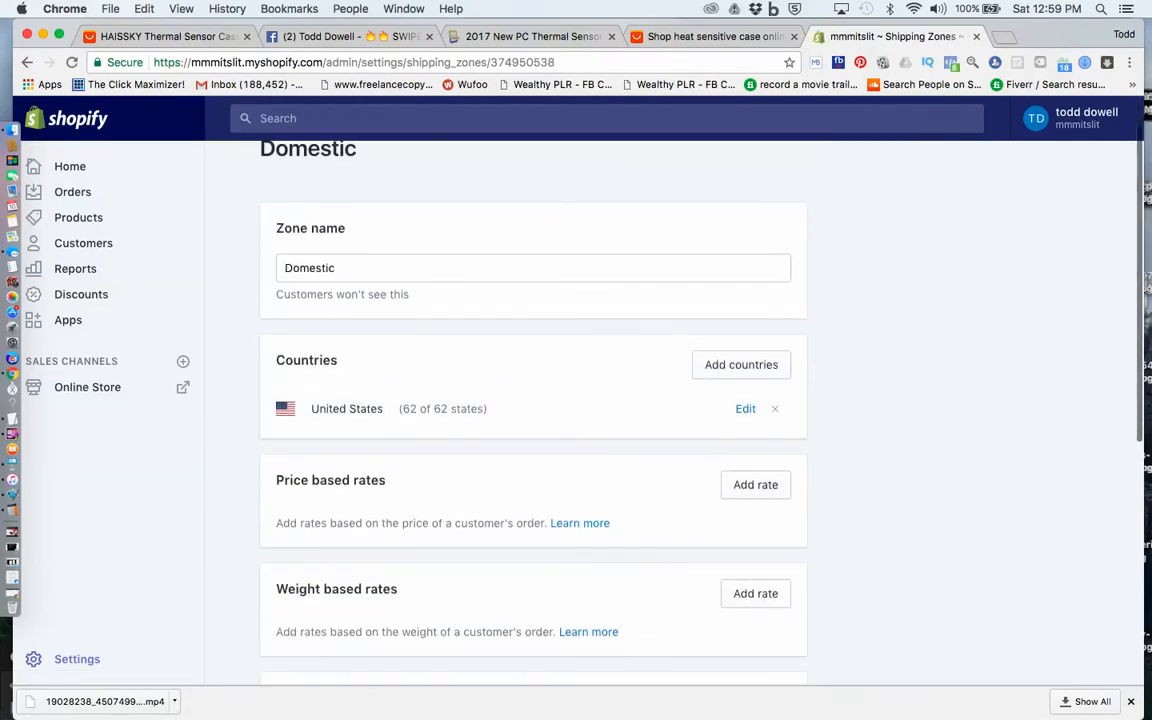
scroll(533, 400, down, 1)
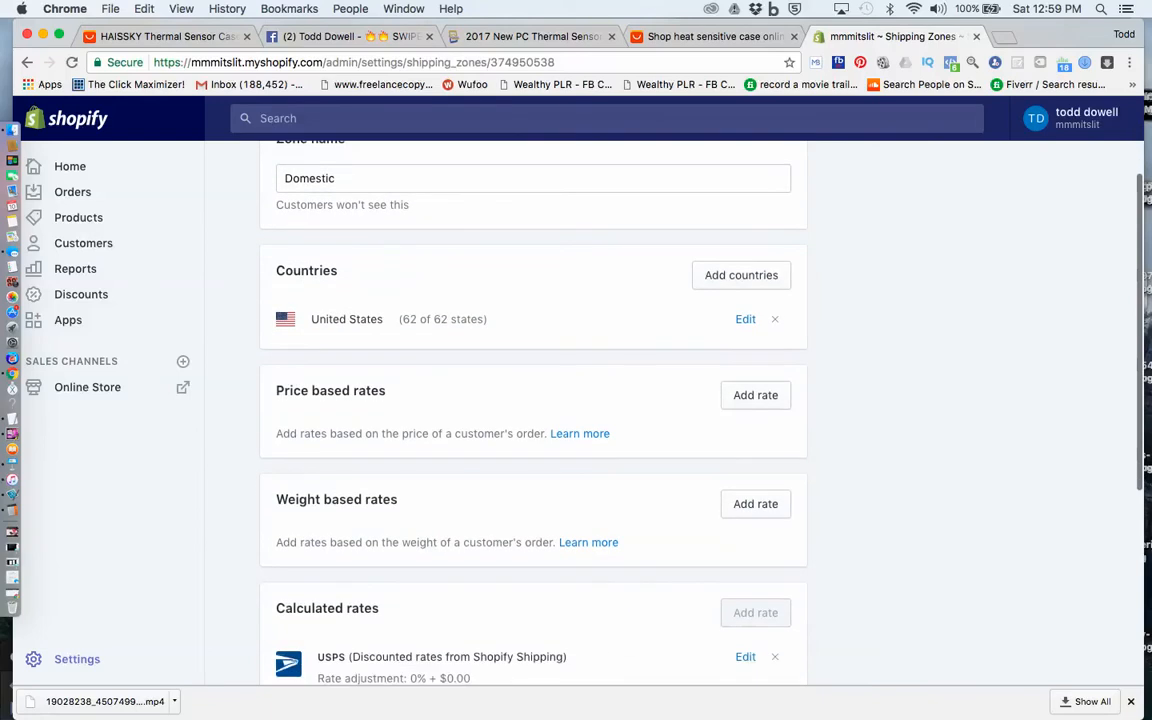
drag(276, 391, 386, 391)
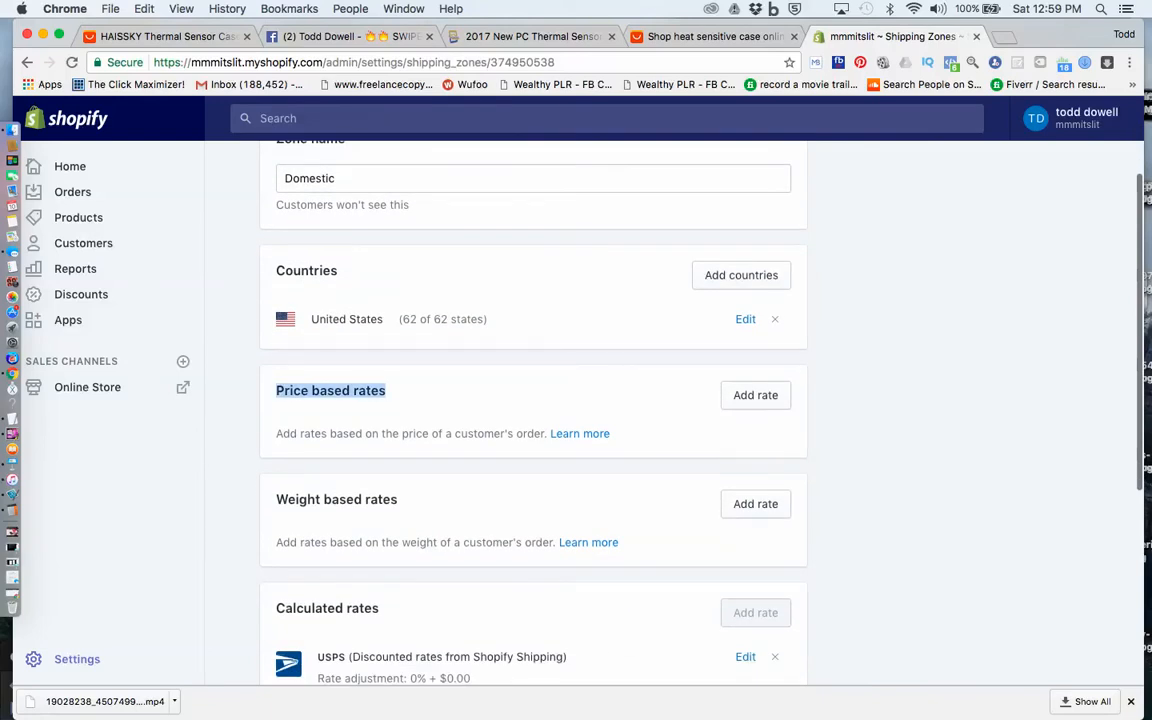
drag(276, 499, 397, 499)
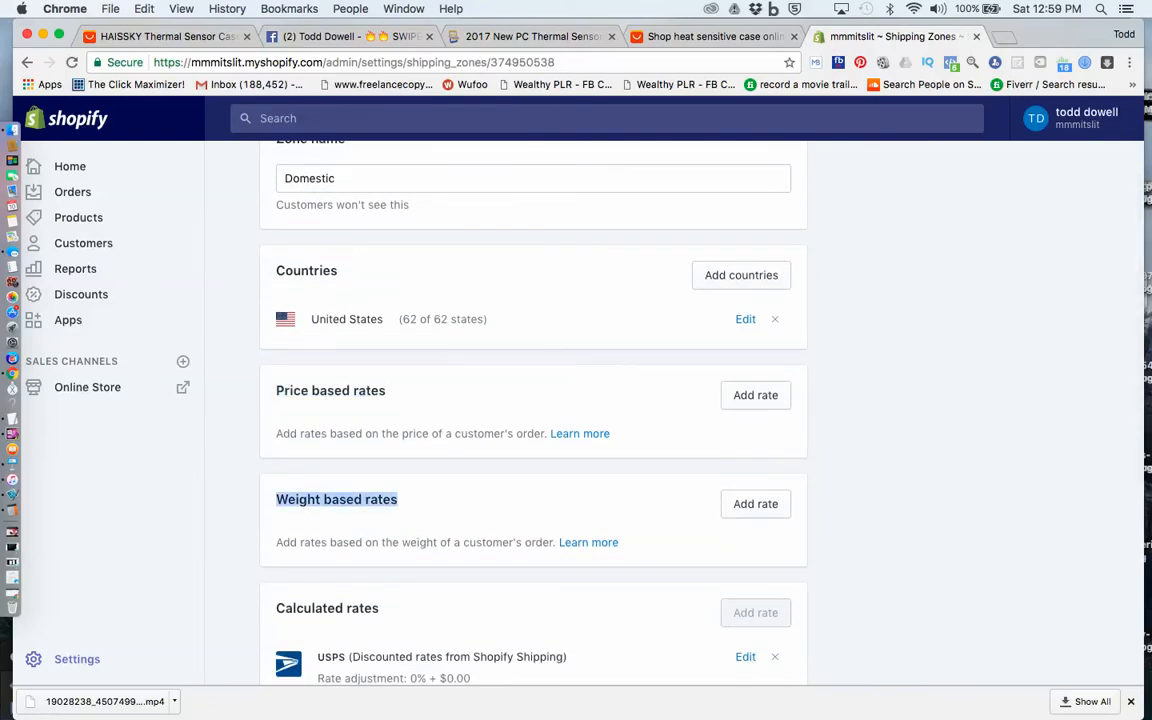
click(397, 500)
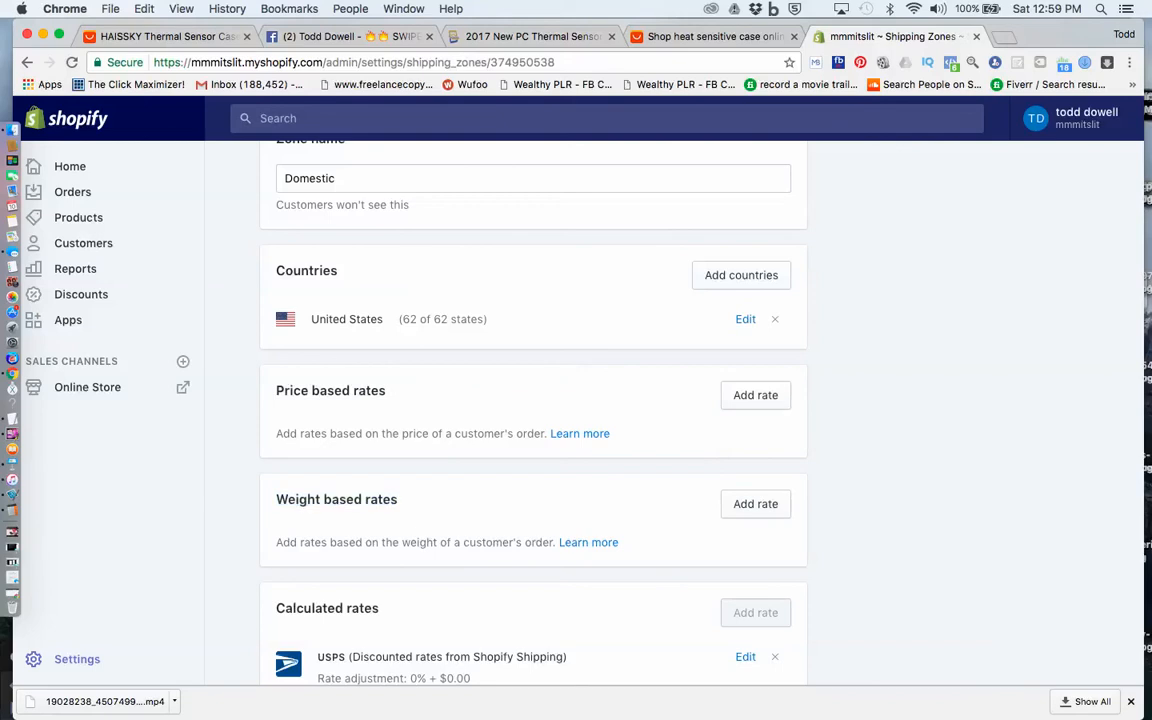
drag(276, 499, 397, 499)
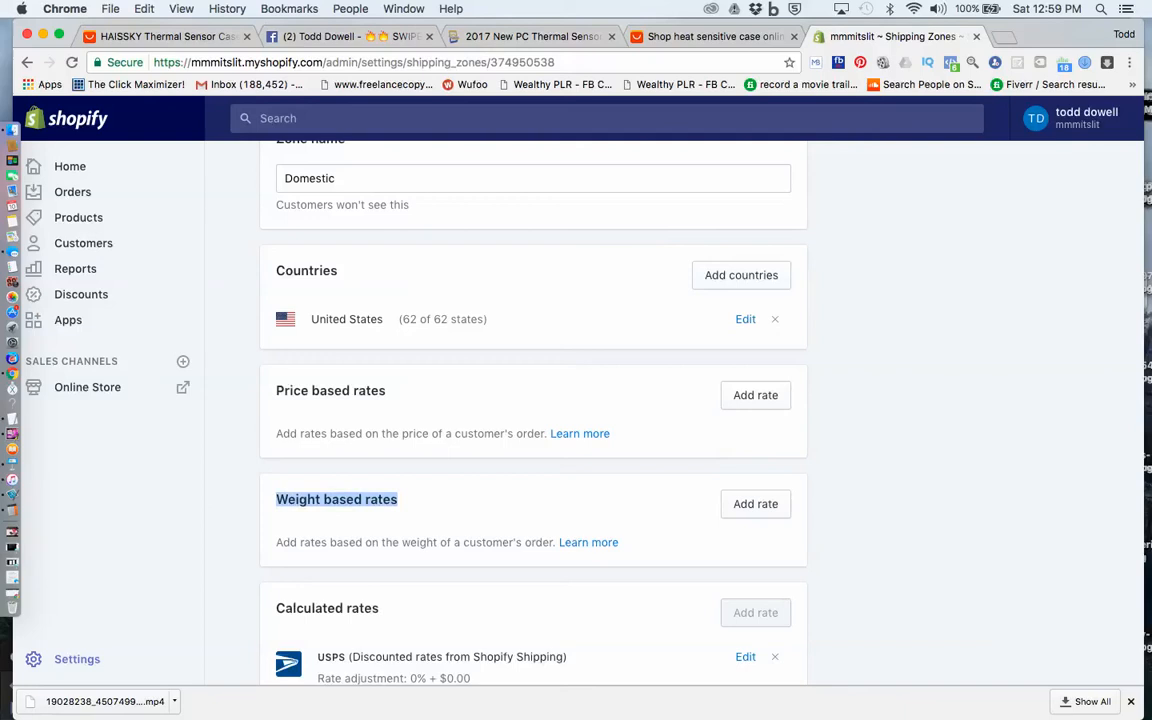
click(397, 500)
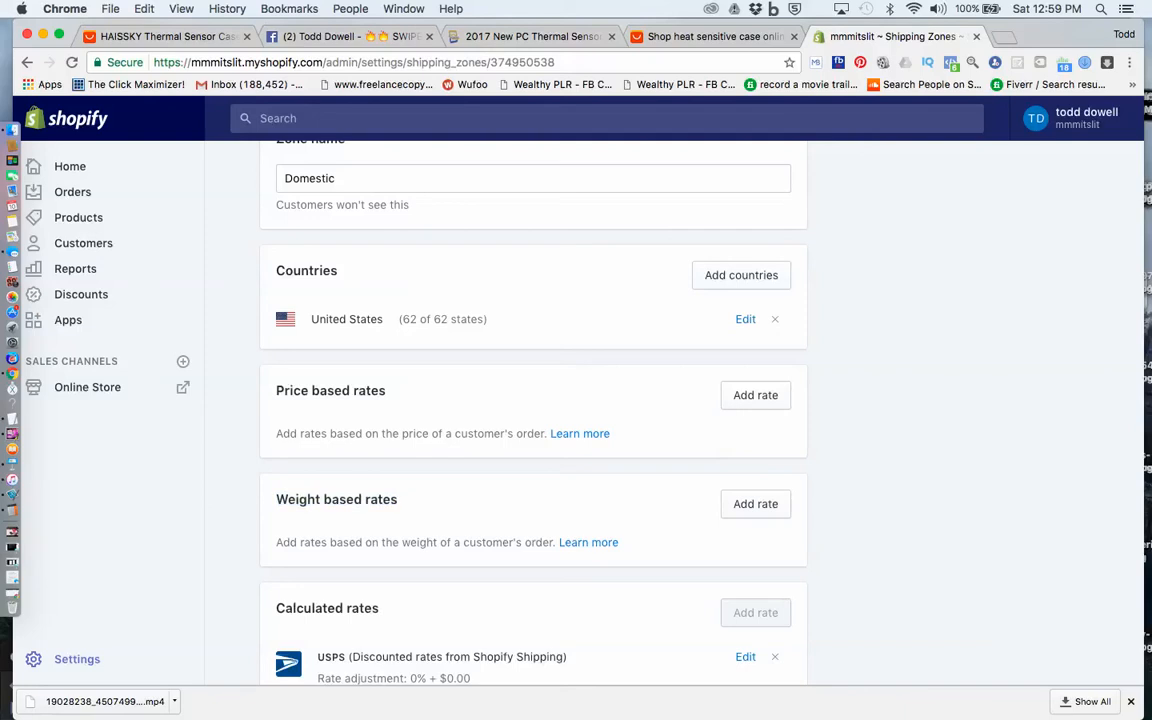
mouse_move(276, 390)
mouse_down()
mouse_move(386, 390)
mouse_move(275, 391)
mouse_up()
click(387, 391)
click(275, 391)
drag(387, 391, 284, 391)
click(282, 391)
Start a new weight based rate for the Domestic zone and name it "Standard Shipping"
click(755, 503)
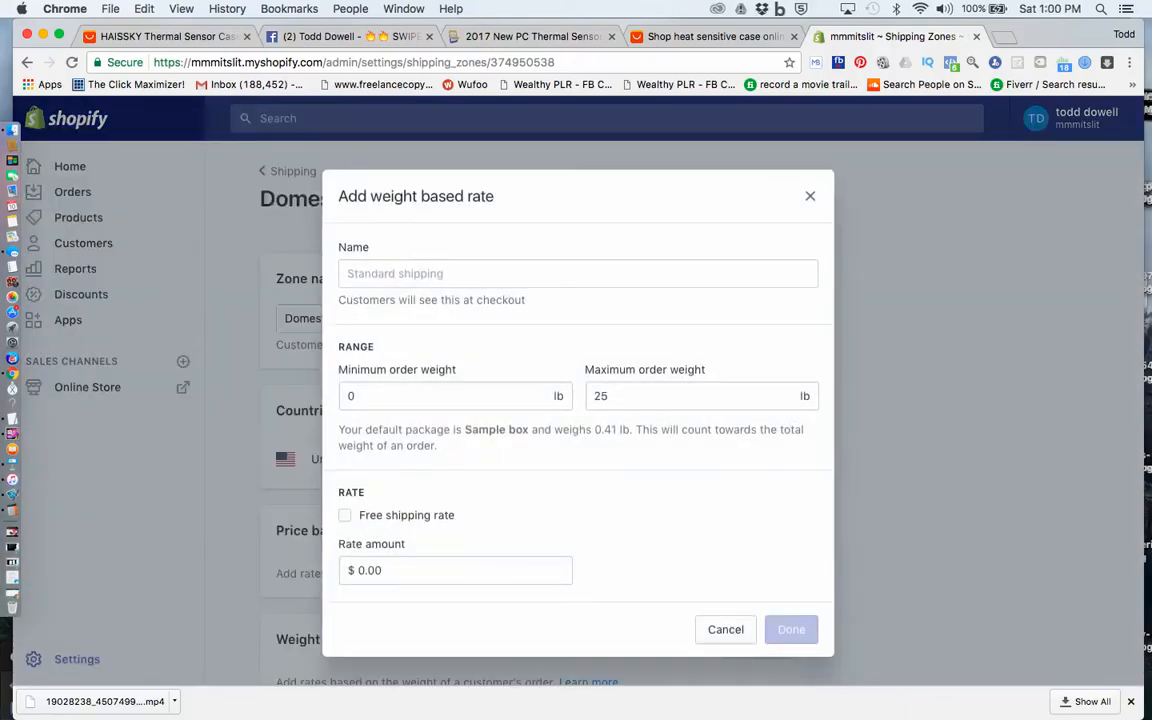
click(450, 273)
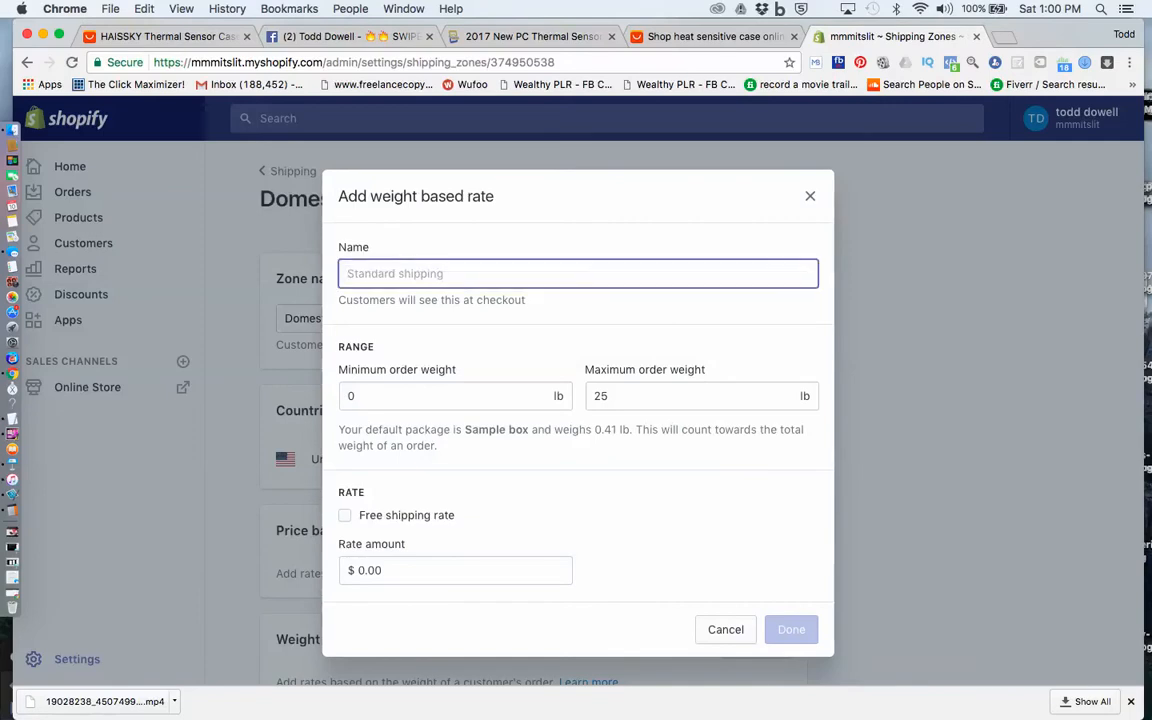
text(Standard)
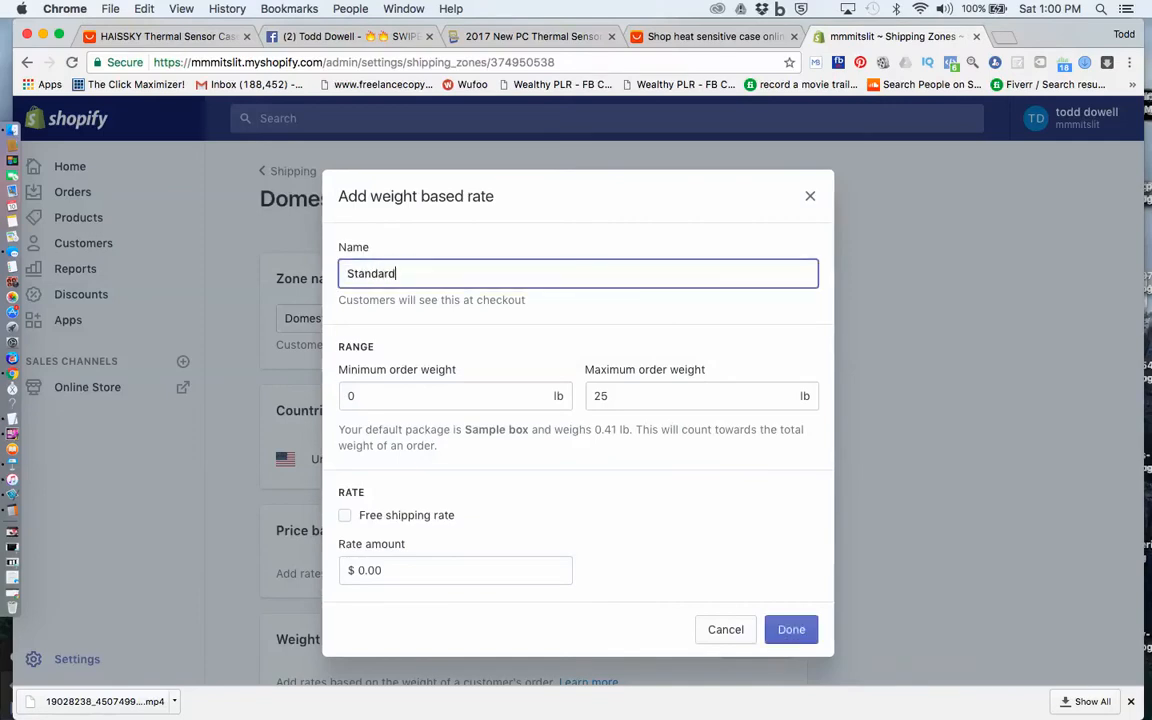
text( Shipping)
Set the Standard Shipping rate's order weight range to a minimum of 0.3 lb and a maximum of 0.5 lb
key(Tab)
text(0.)
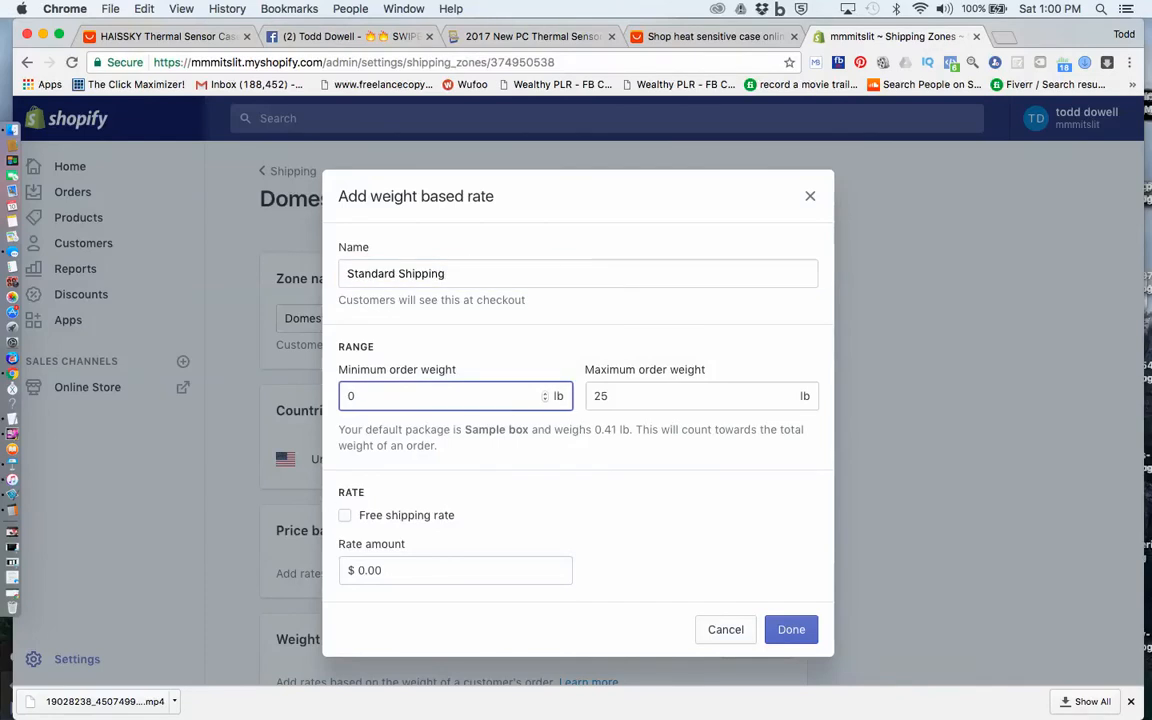
text(3)
key(Tab)
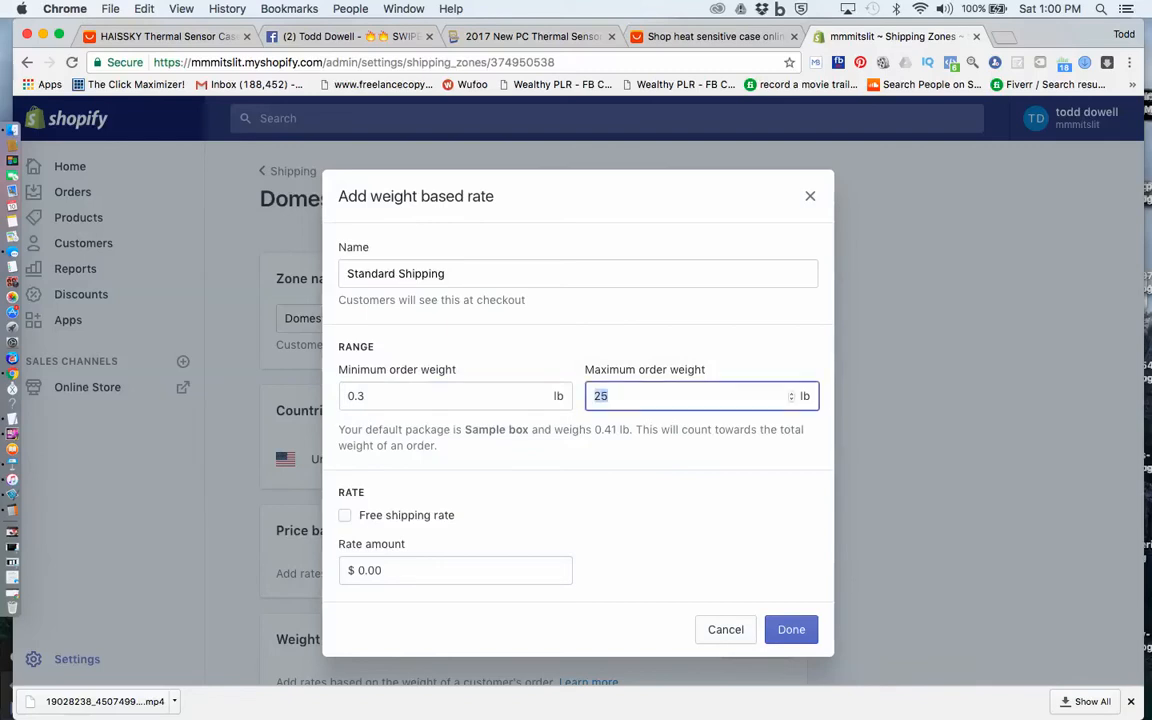
text(0)
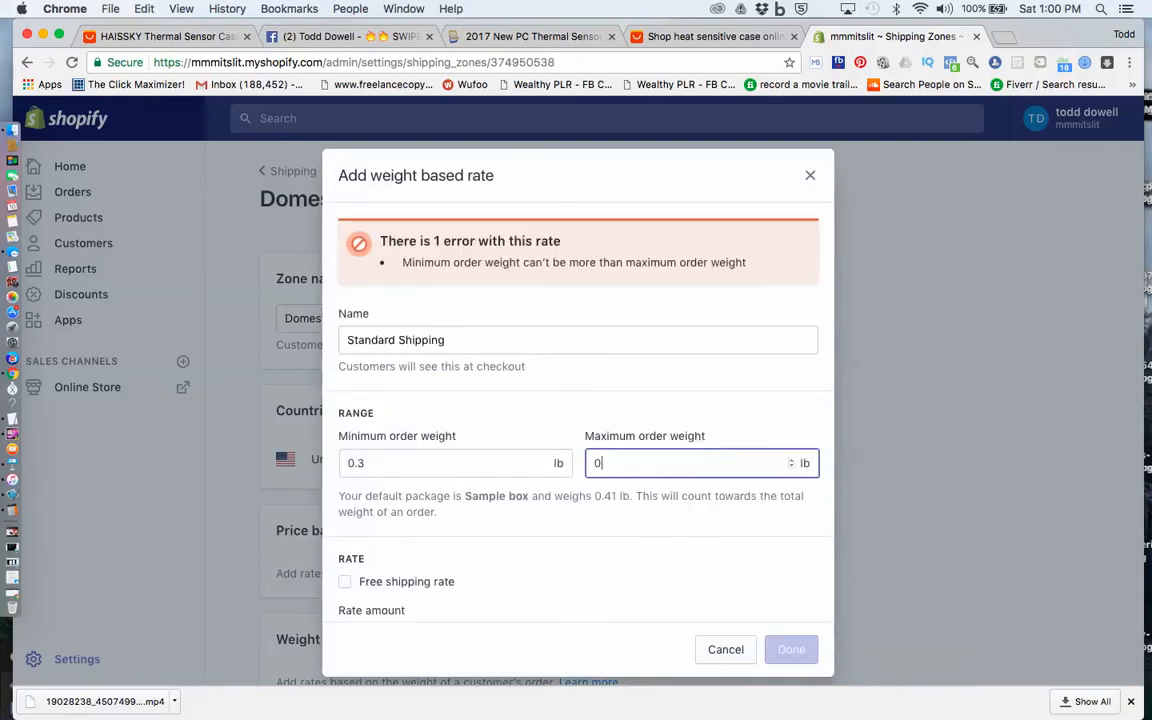
text(.5)
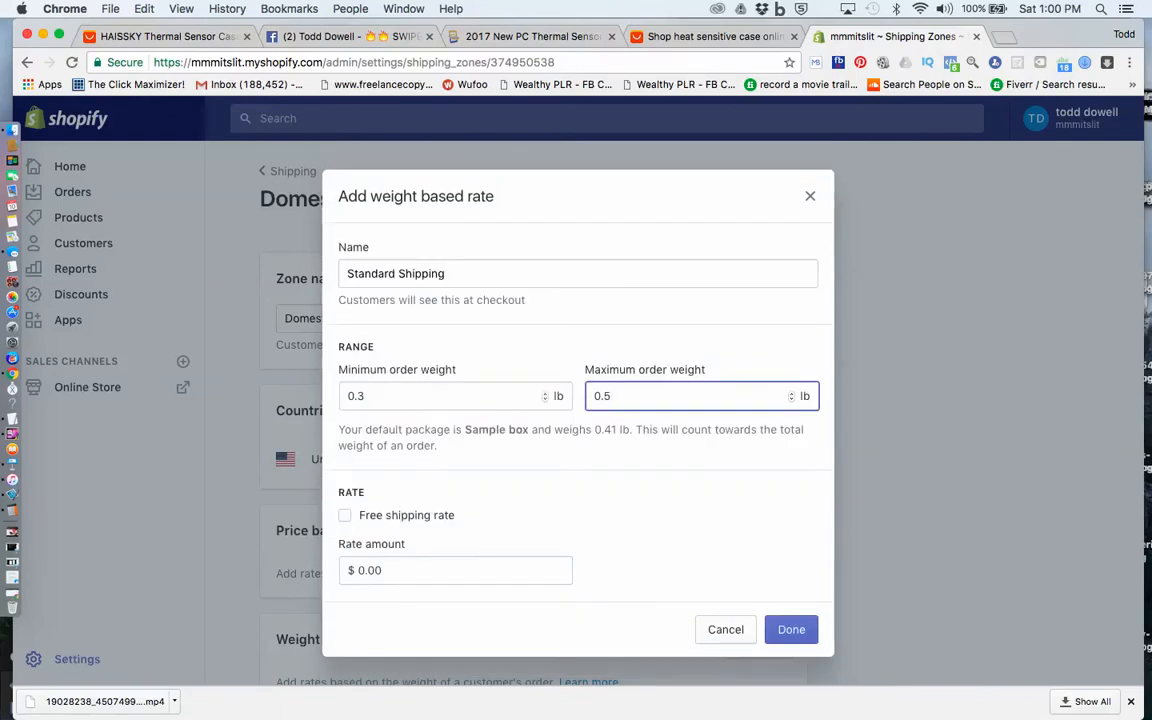
click(368, 396)
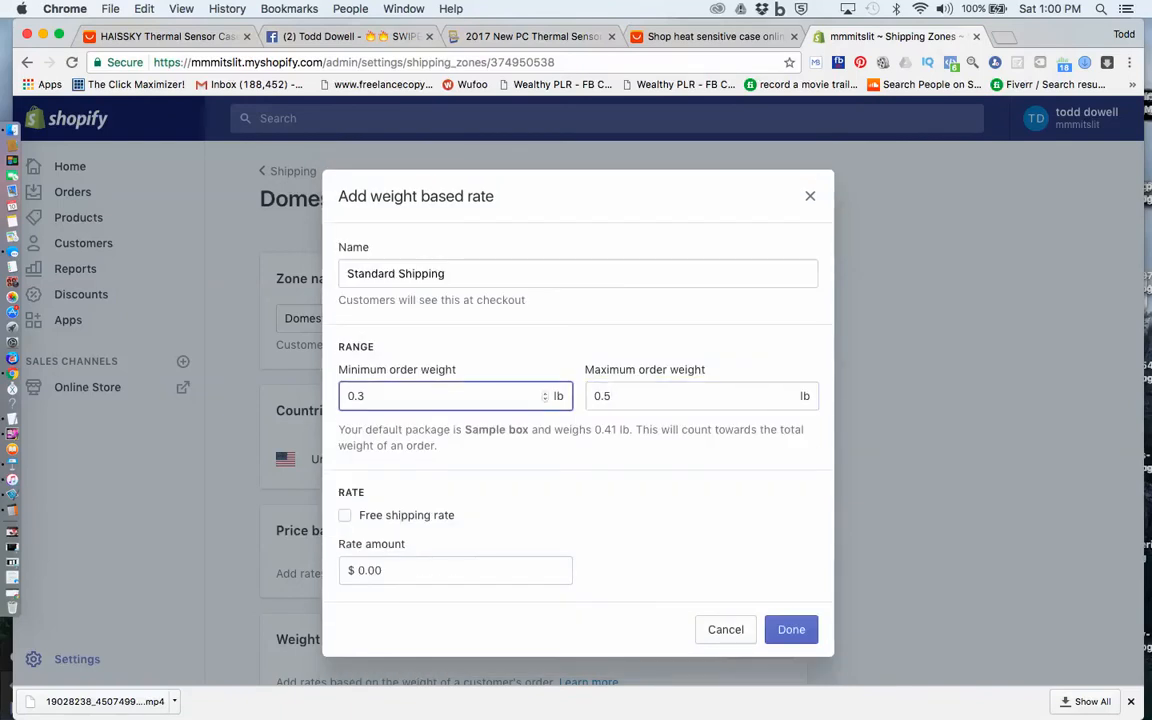
key(super+a)
click(359, 396)
key(super+a)
click(366, 396)
key(super+a)
click(366, 396)
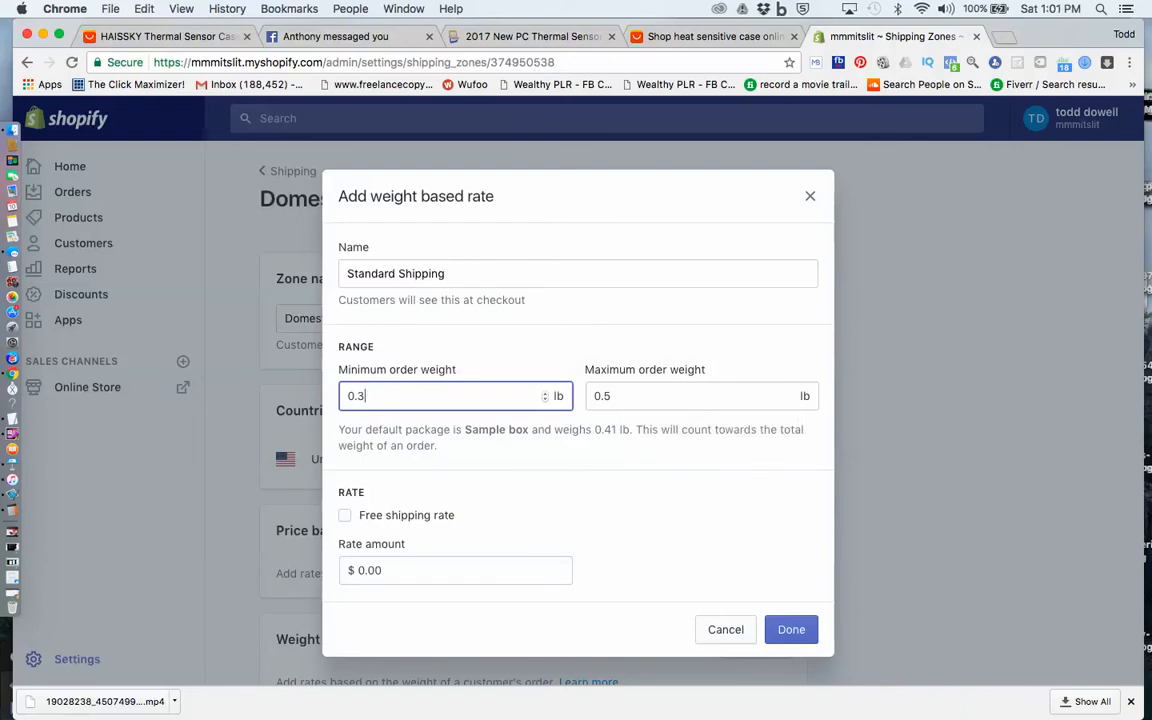
Set the Standard Shipping rate amount to $9.95 and add the rate to the zone
click(366, 570)
key(BackSpace)
text(9)
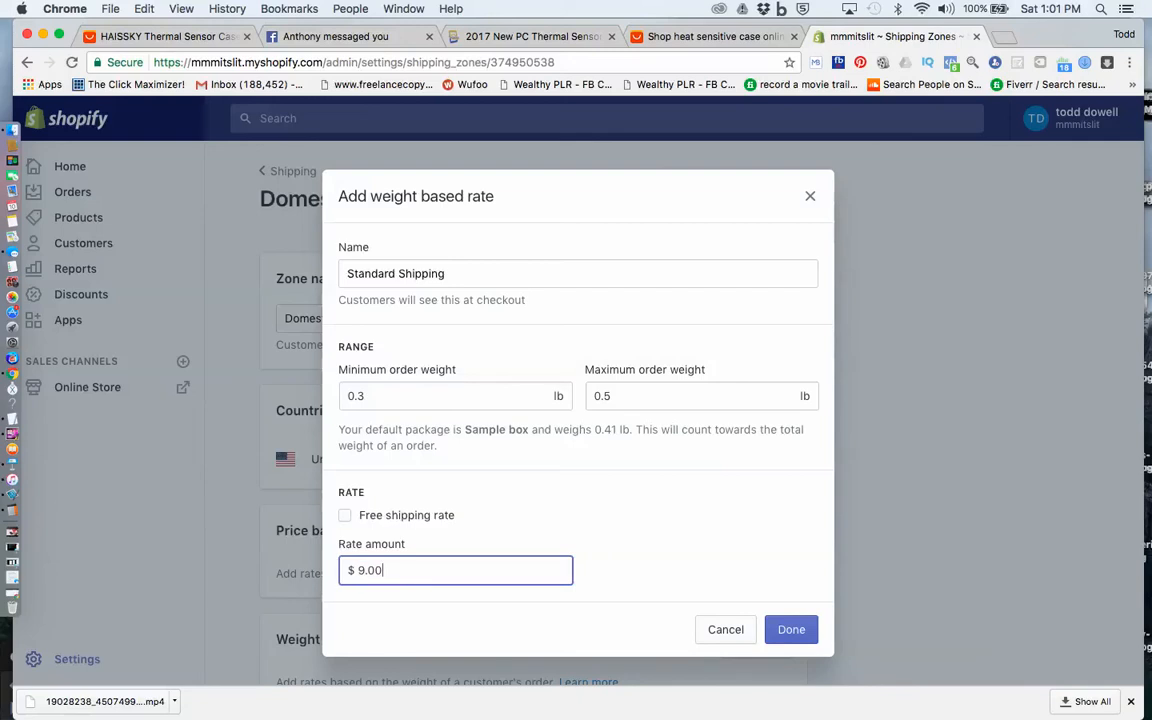
key(BackSpace)
key(BackSpace)
text(95)
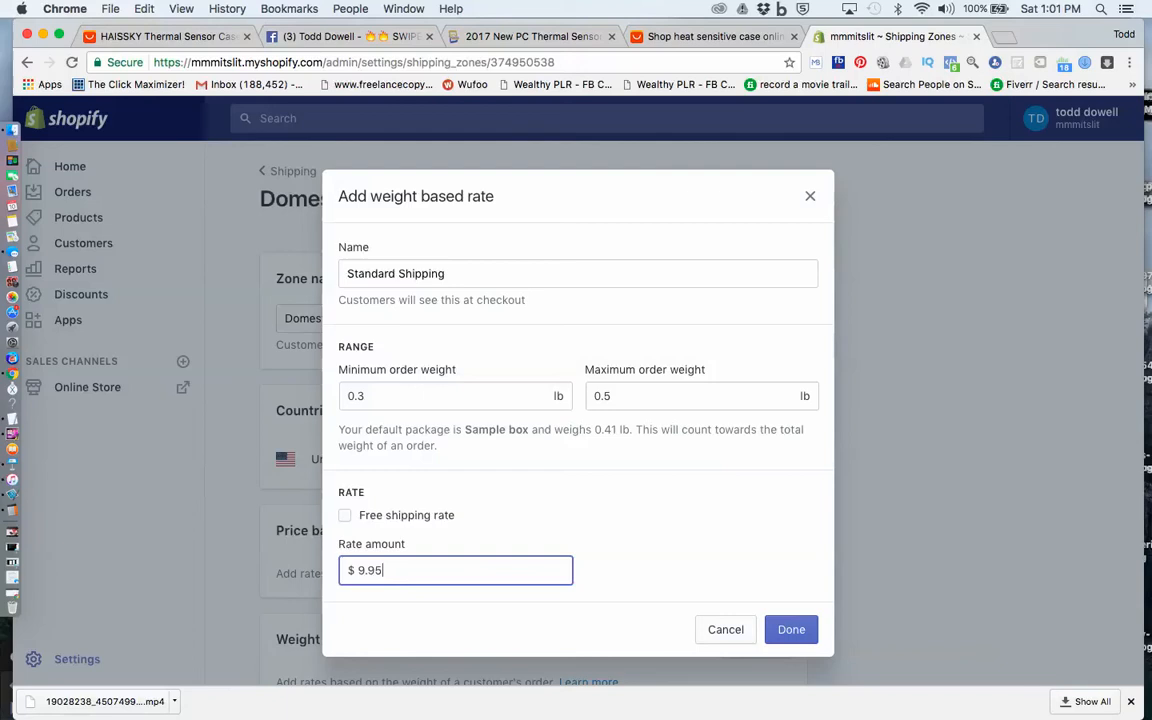
key(Return)
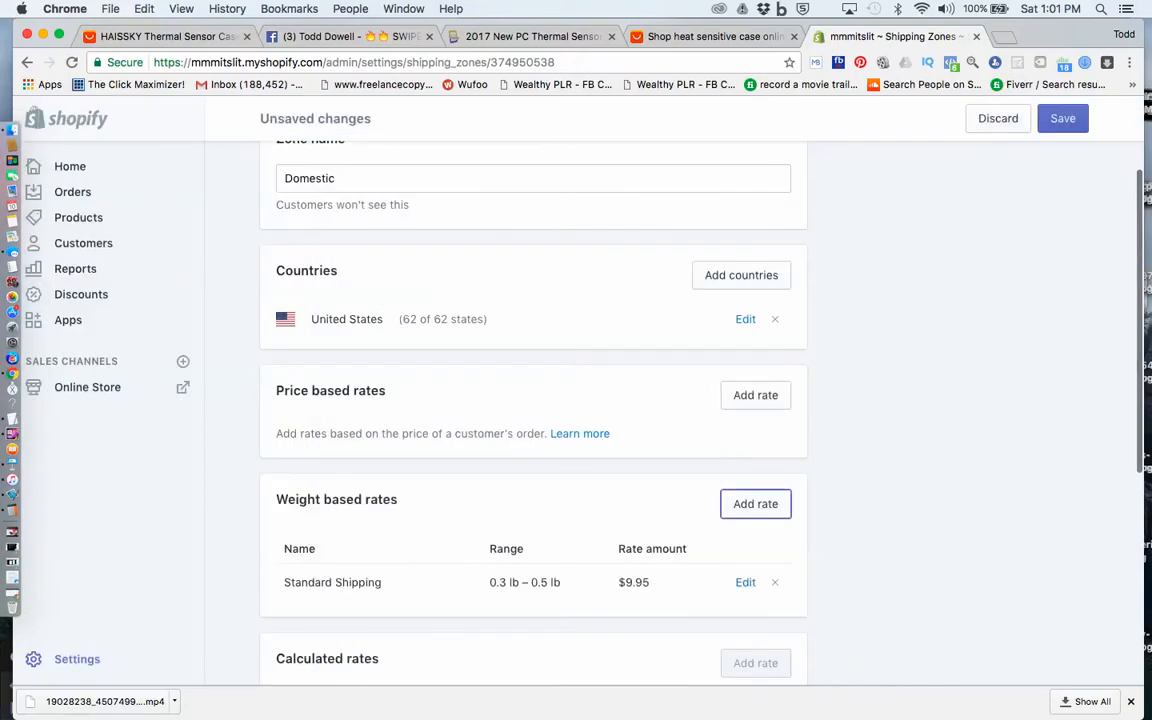
Start a second weight based rate with an order weight range from 0.6 lb to 0.8 lb
click(755, 504)
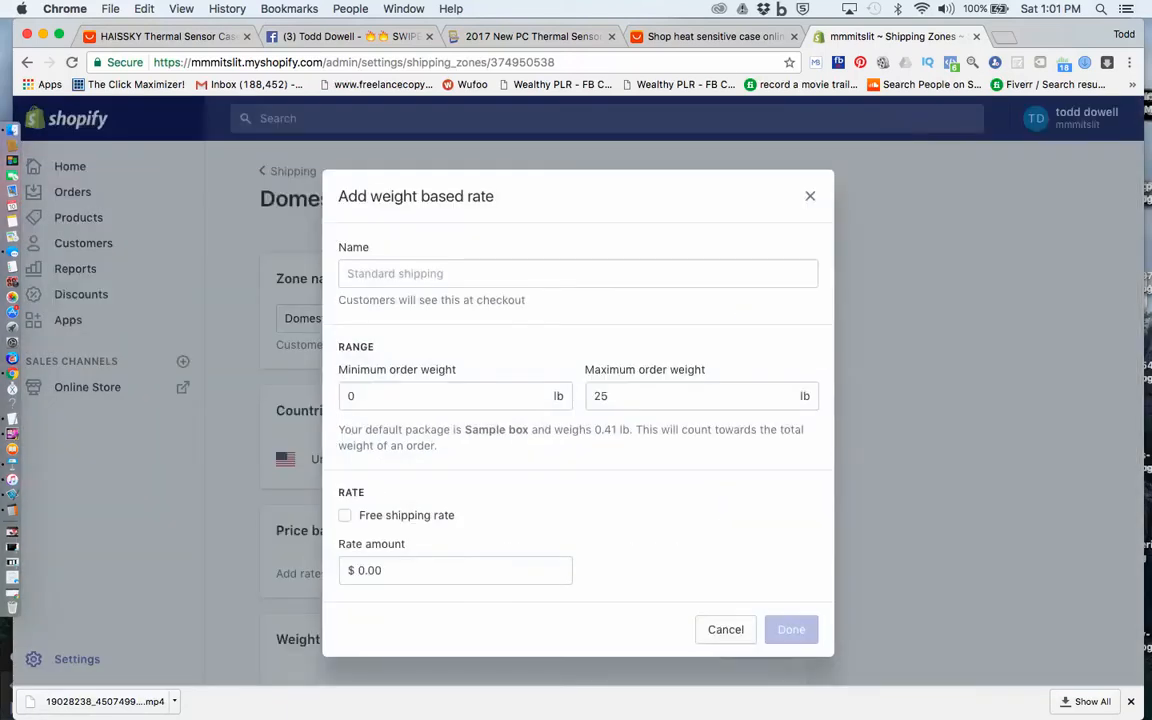
click(400, 396)
text(.6)
key(Return)
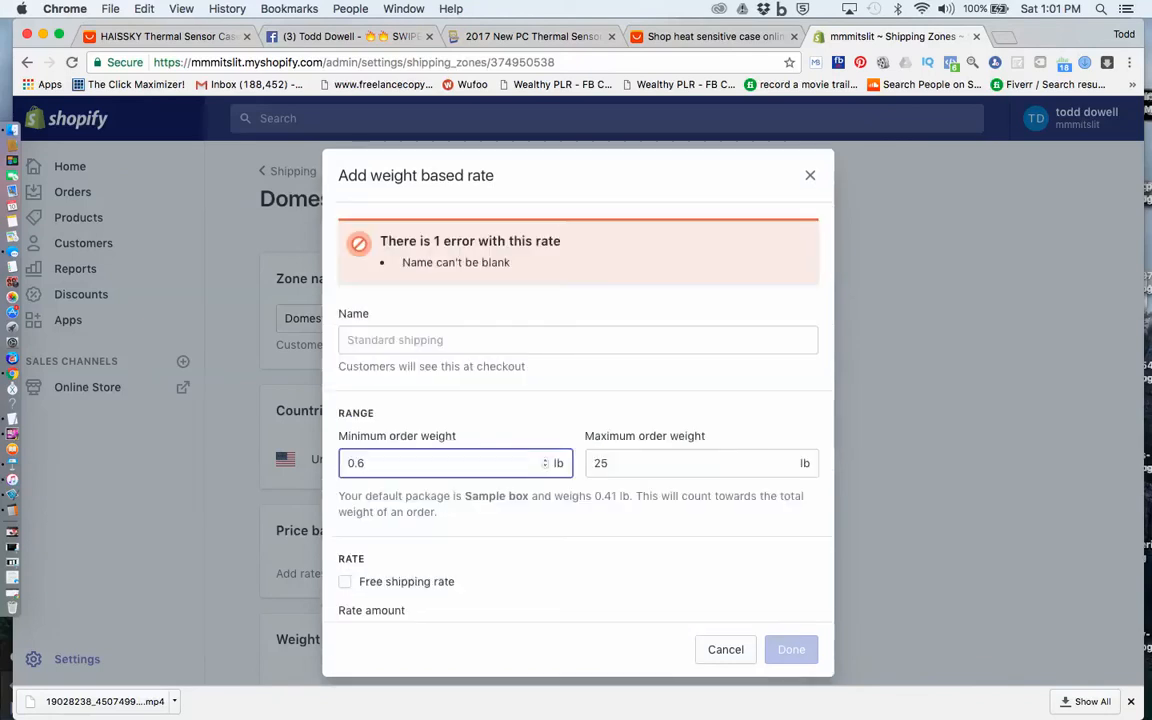
key(Return)
key(Tab)
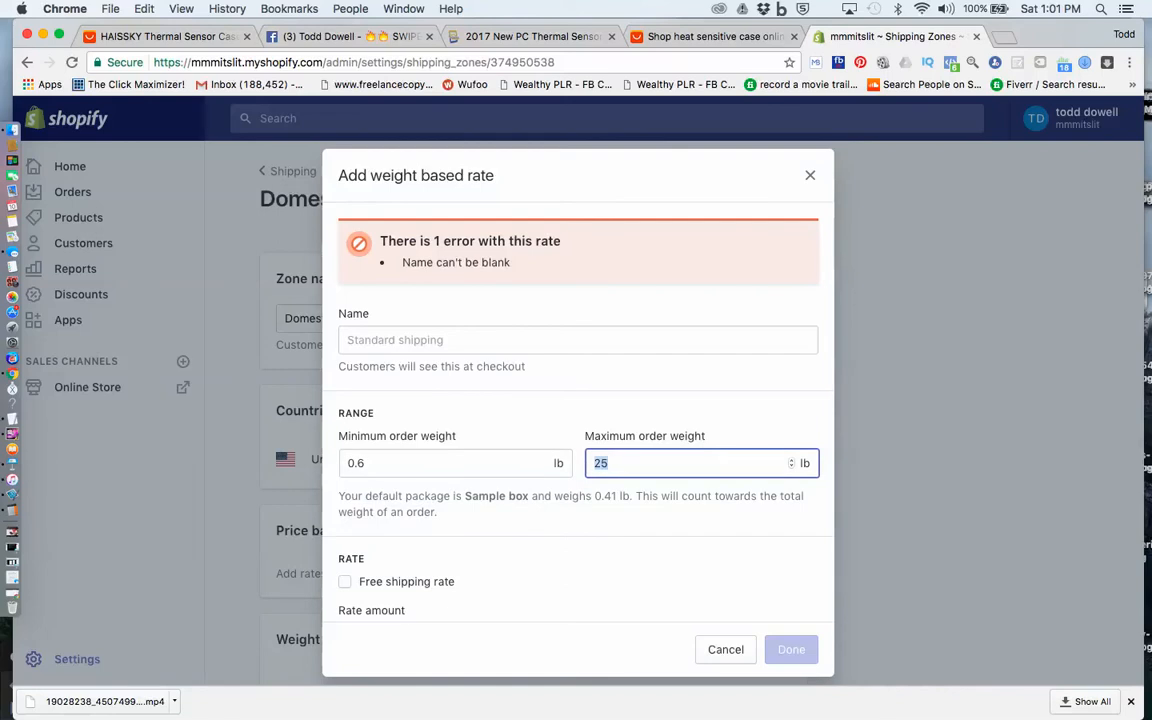
text(0.)
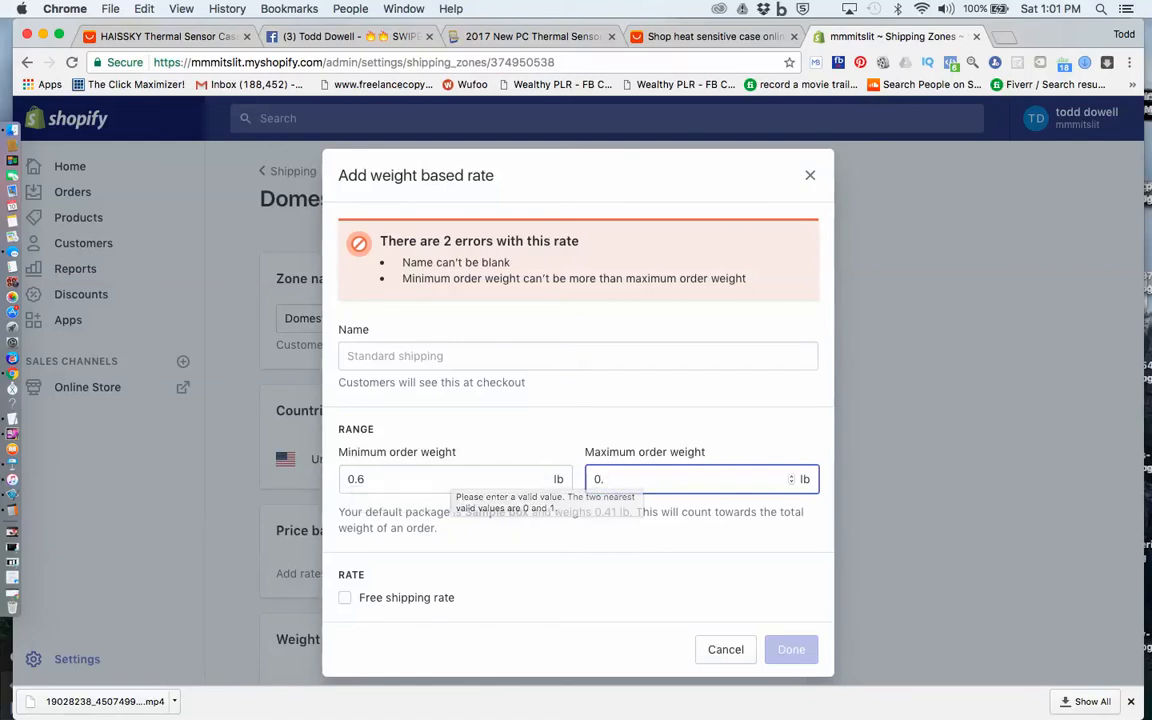
text(8)
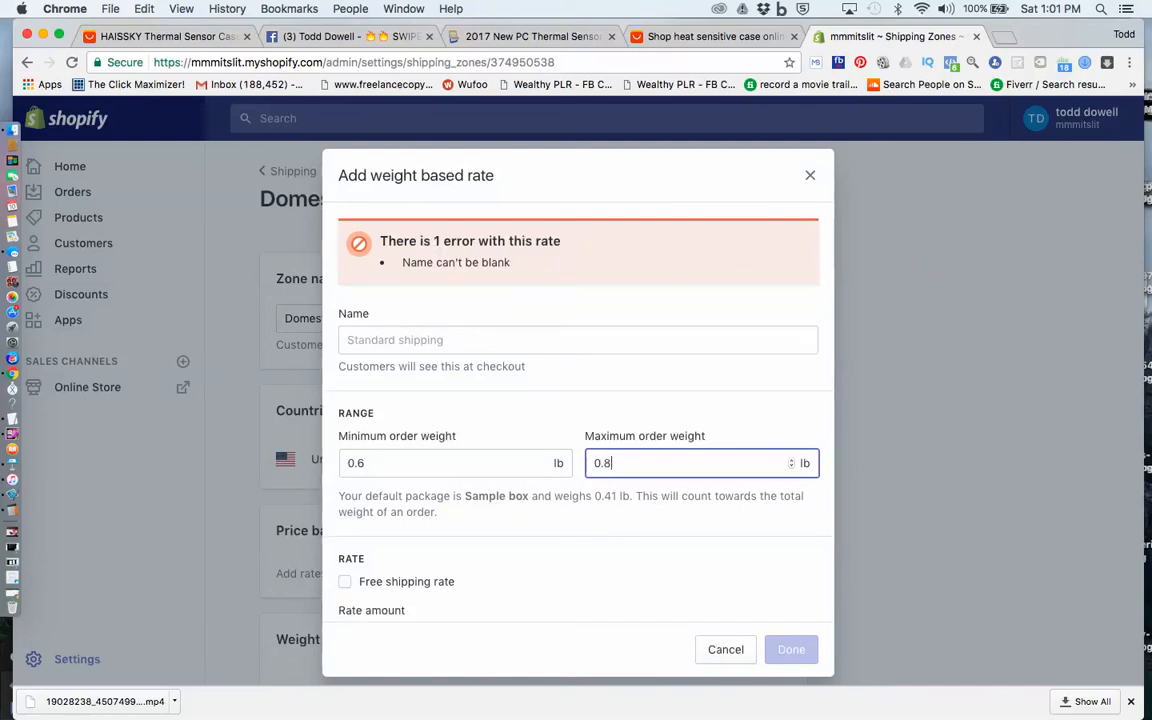
click(358, 463)
drag(358, 463, 346, 463)
click(366, 463)
click(367, 463)
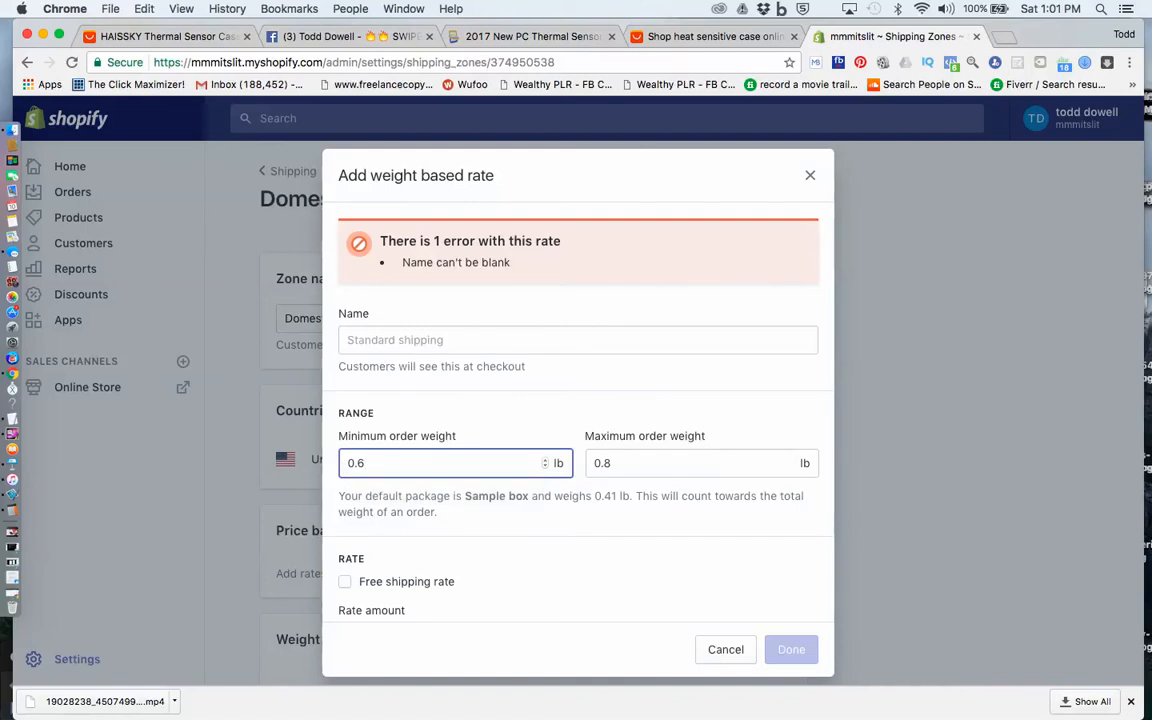
Set the rate amount of the 0.6 to 0.8 lb rate to $18.95
scroll(578, 420, down, 2)
click(535, 376)
drag(386, 600, 352, 600)
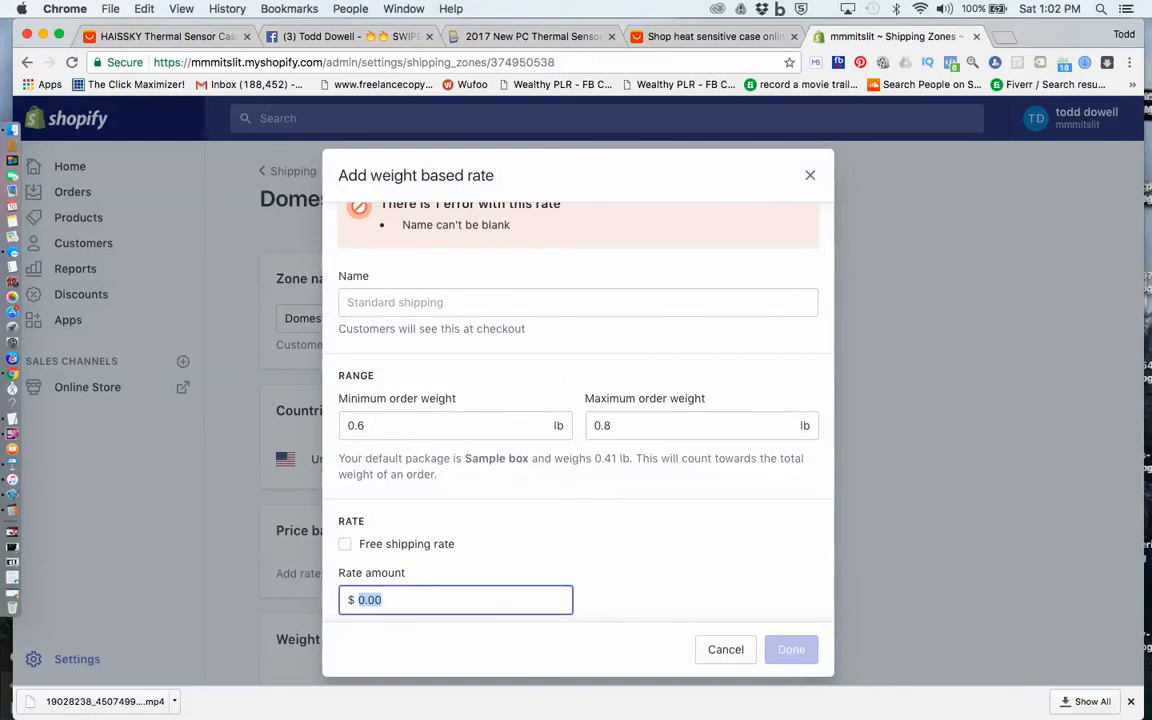
text(1)
key(BackSpace)
text(18.9)
text(5)
key(super+a)
click(388, 600)
click(620, 600)
click(388, 600)
click(359, 600)
key(super+a)
Change the rate amount of the 0.6 to 0.8 lb rate to $14.95
click(374, 600)
click(371, 600)
key(shift+Left)
key(BackSpace)
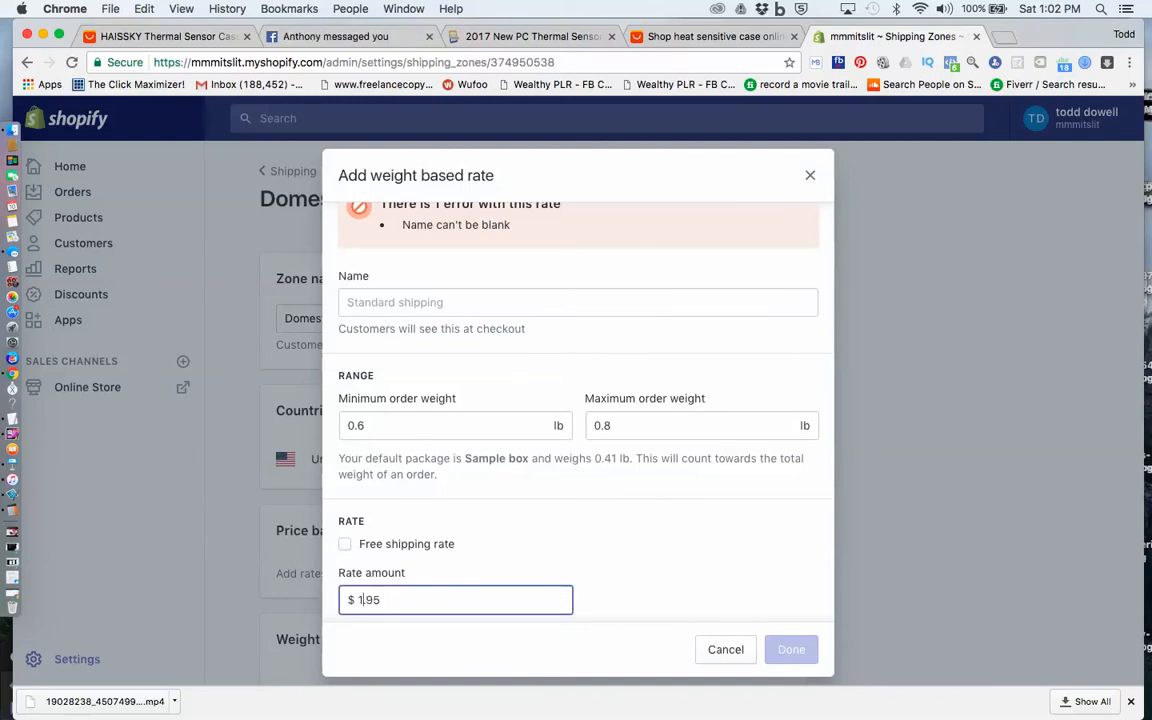
text(6)
key(BackSpace)
text(4)
click(344, 543)
click(344, 544)
click(400, 600)
key(shift+Left)
key(shift+Left)
key(shift+Left)
key(shift+Left)
click(390, 600)
drag(358, 600, 391, 600)
click(371, 600)
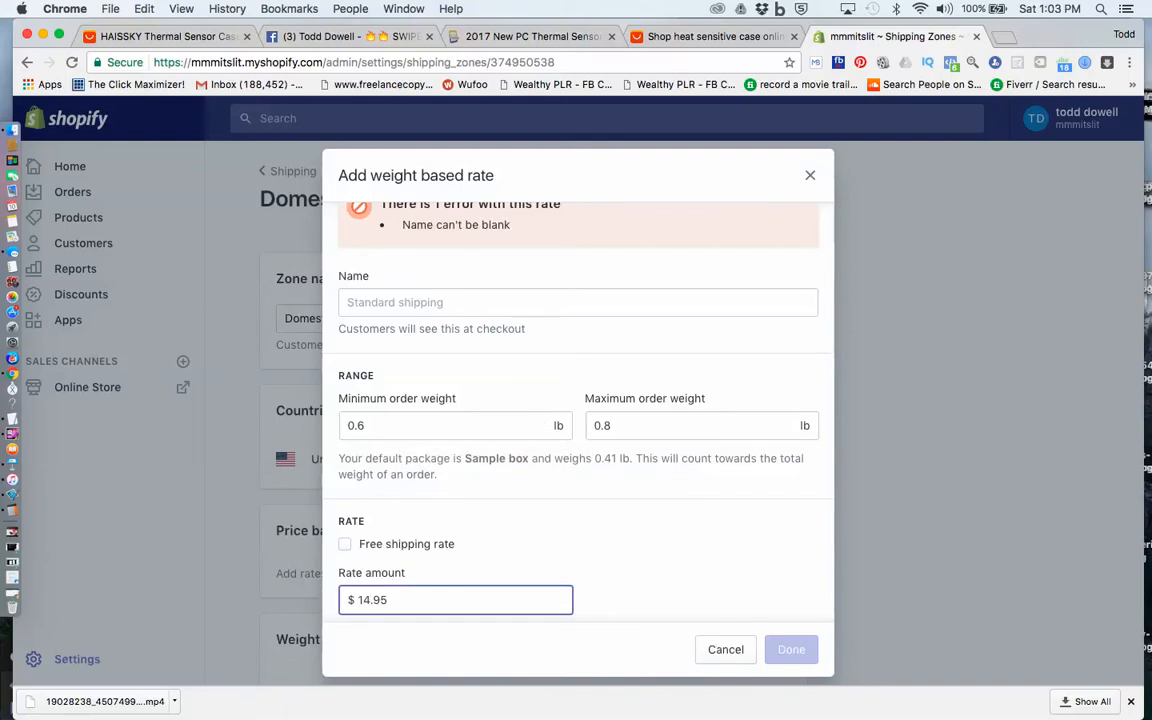
key(shift+Left)
key(shift+Left)
key(shift+Left)
key(shift+Left)
key(Right)
click(690, 600)
click(455, 600)
click(690, 600)
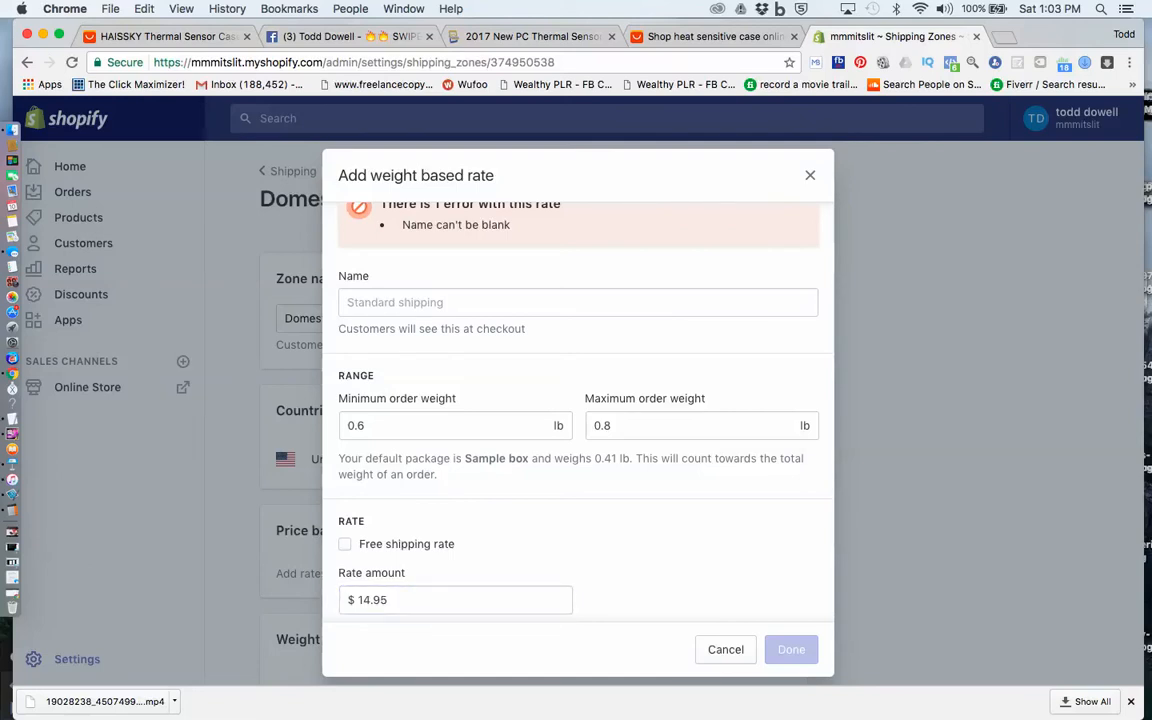
Name the 0.6 to 0.8 lb rate Standard Shipping and add it to the Domestic zone
click(578, 302)
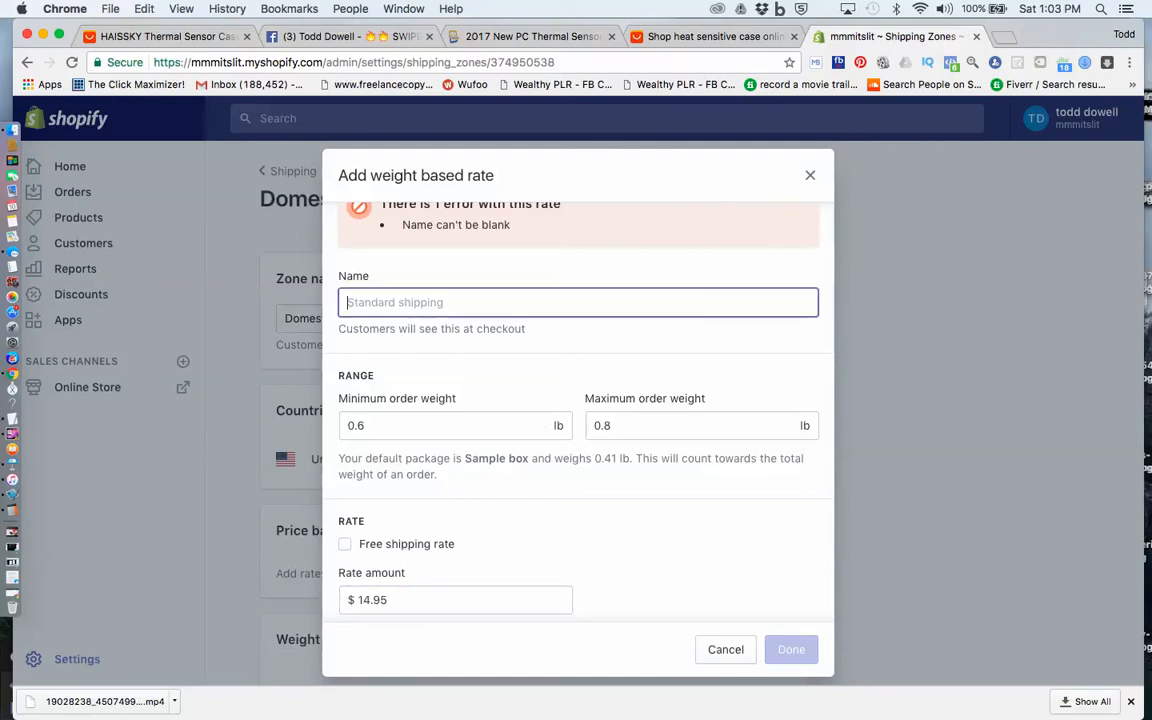
text(Stand)
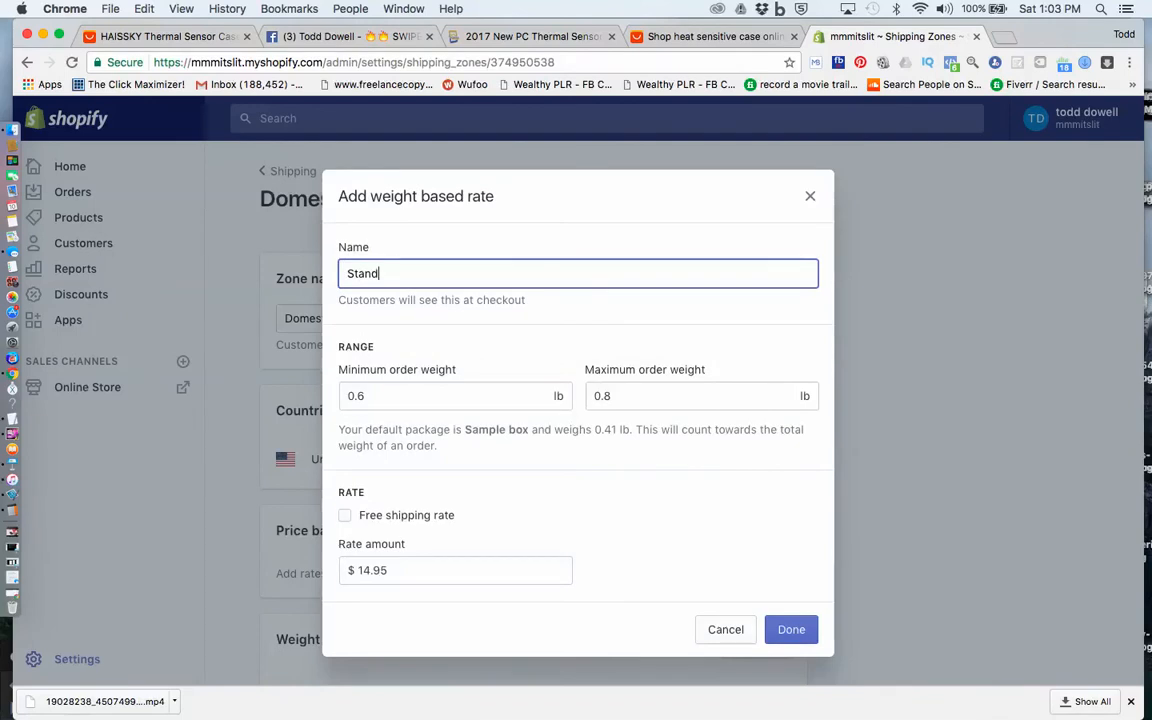
text(ard Shipping)
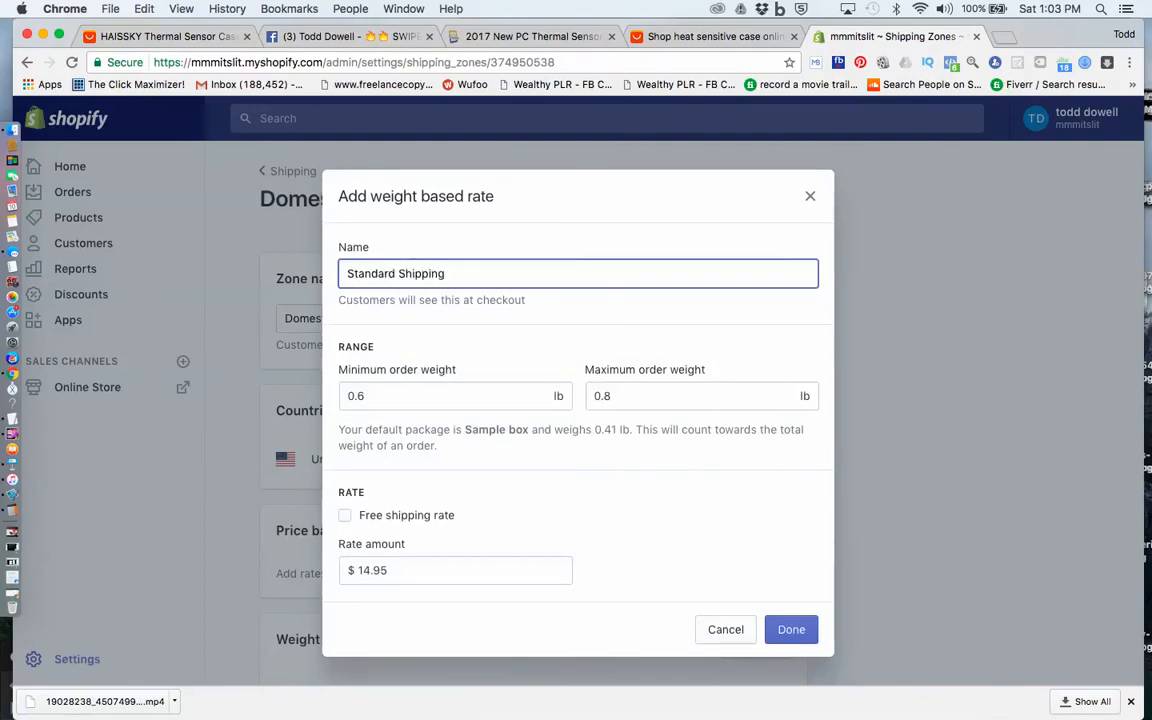
click(791, 629)
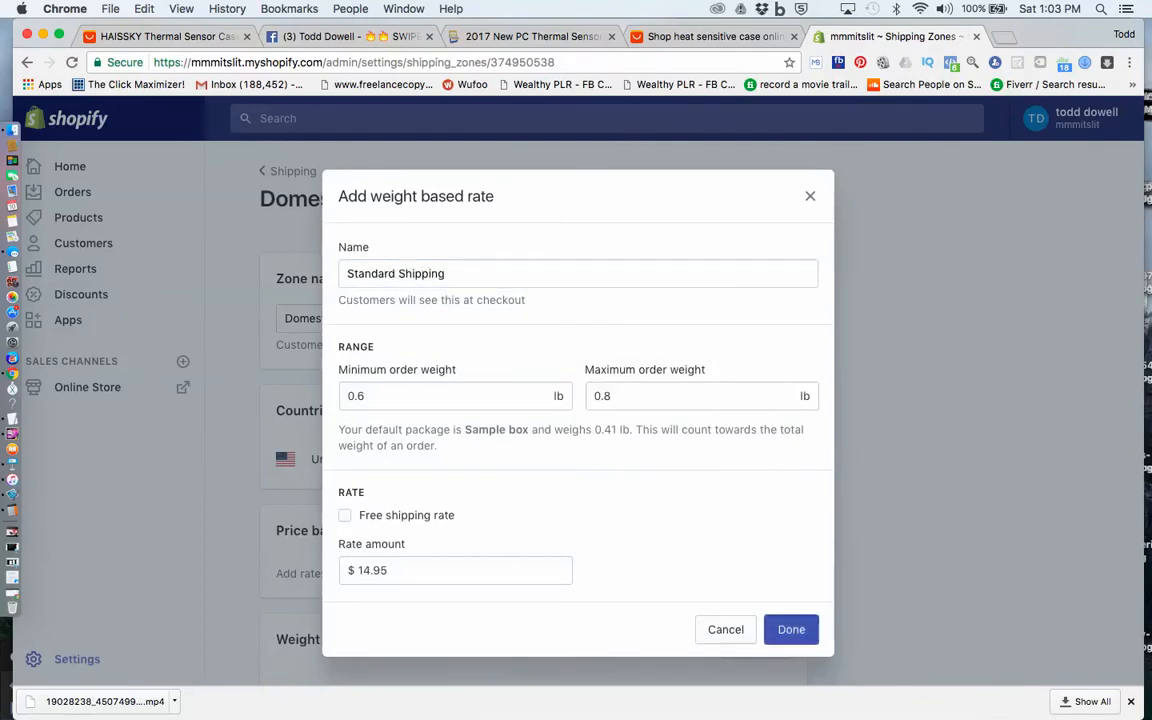
scroll(533, 412, down, 1)
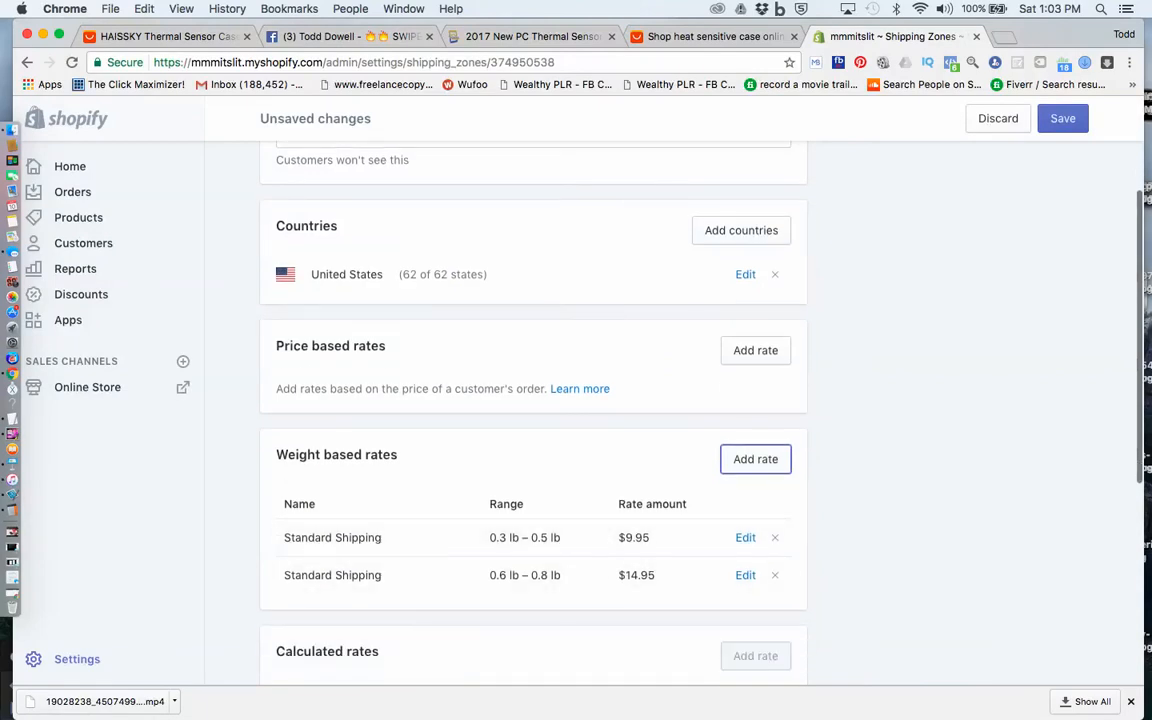
scroll(533, 400, down, 5)
scroll(533, 400, up, 7)
scroll(533, 400, down, 1)
scroll(533, 400, up, 2)
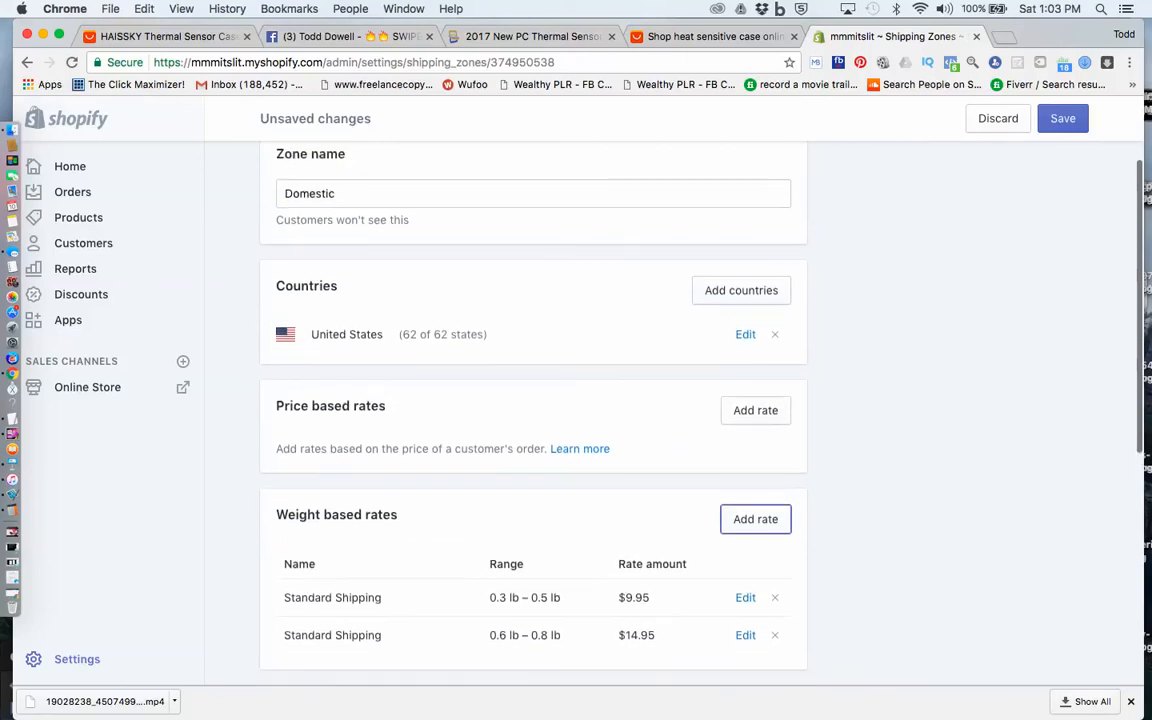
scroll(533, 400, down, 1)
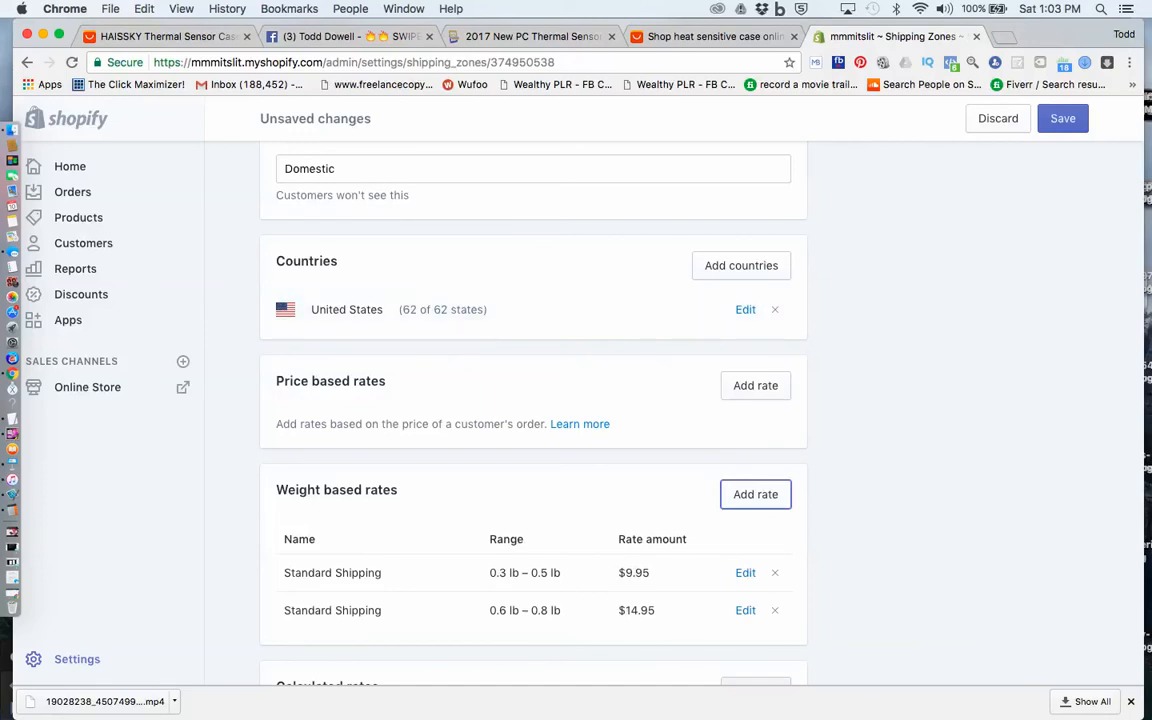
click(740, 8)
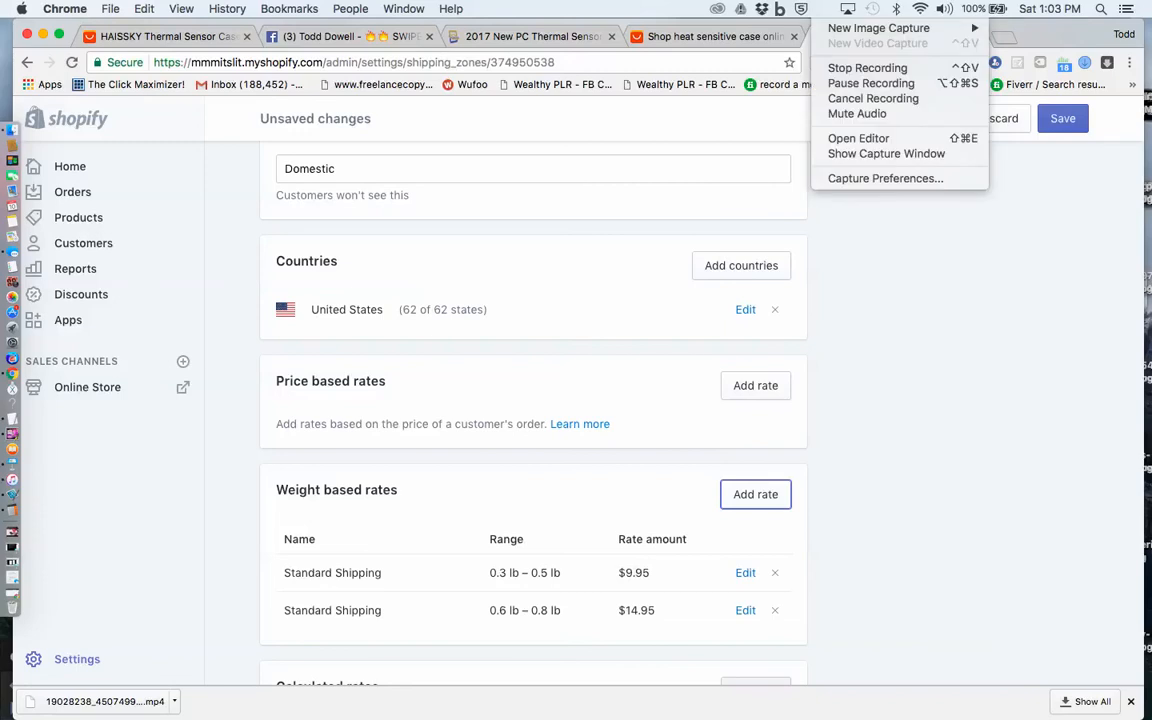
click(790, 76)
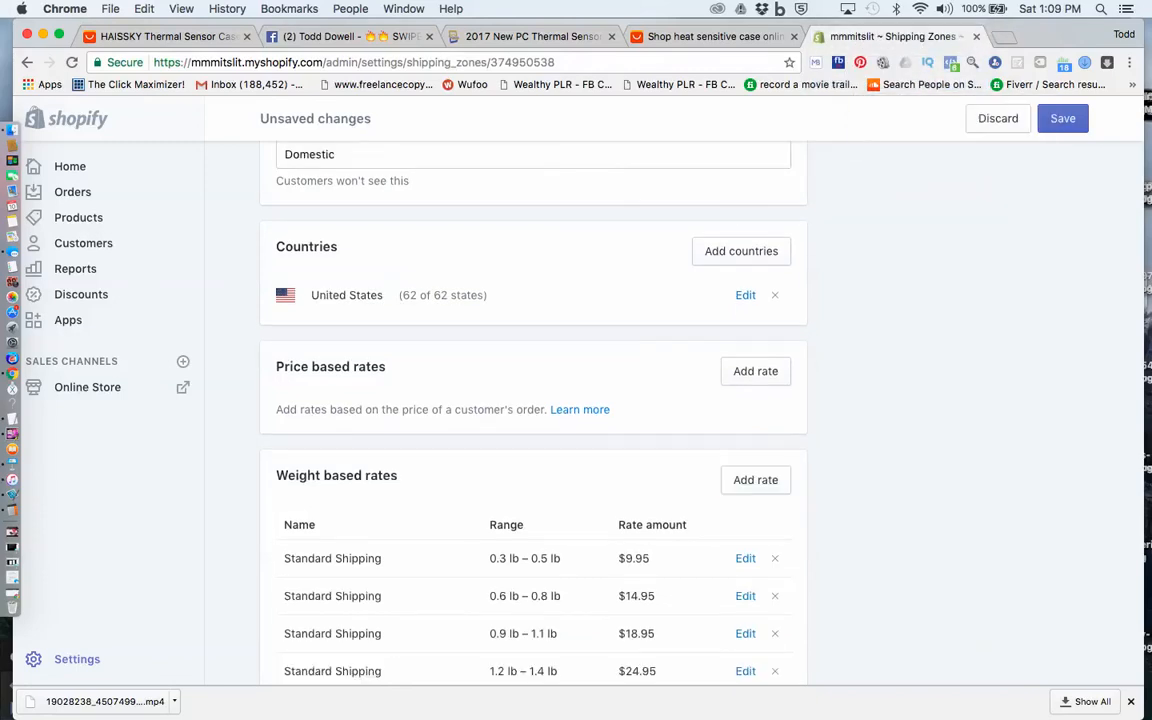
Review the Domestic zone's weight based and calculated rates and save the zone
scroll(533, 400, down, 4)
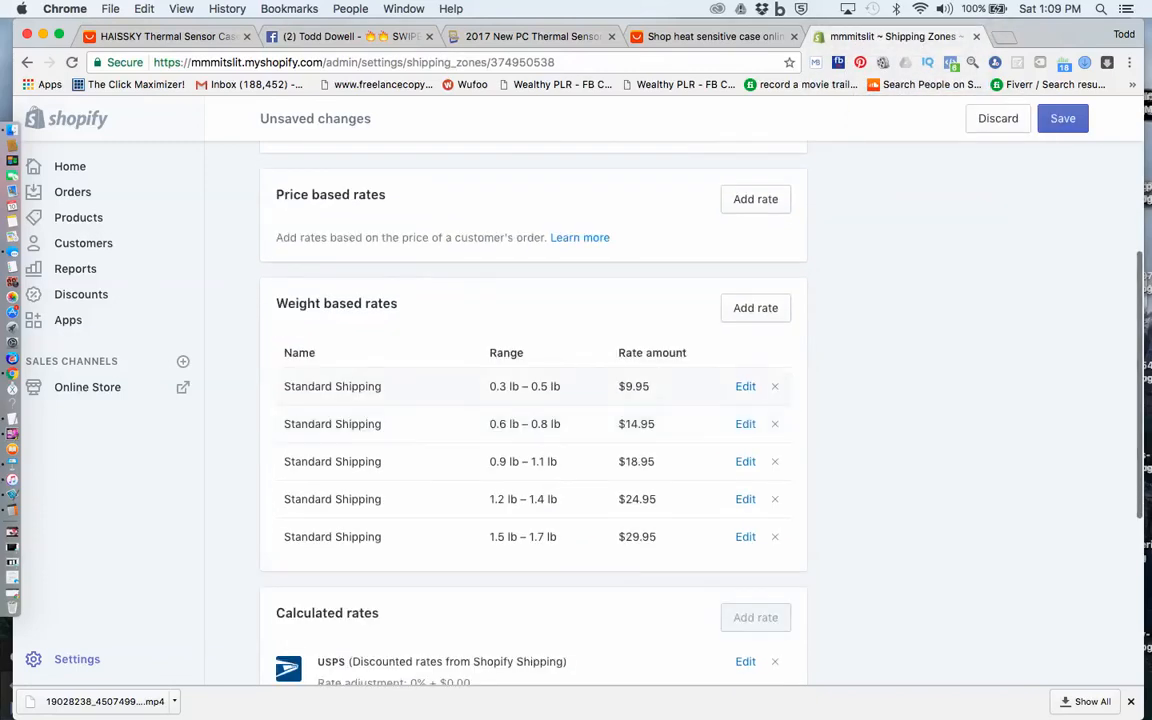
scroll(533, 400, down, 7)
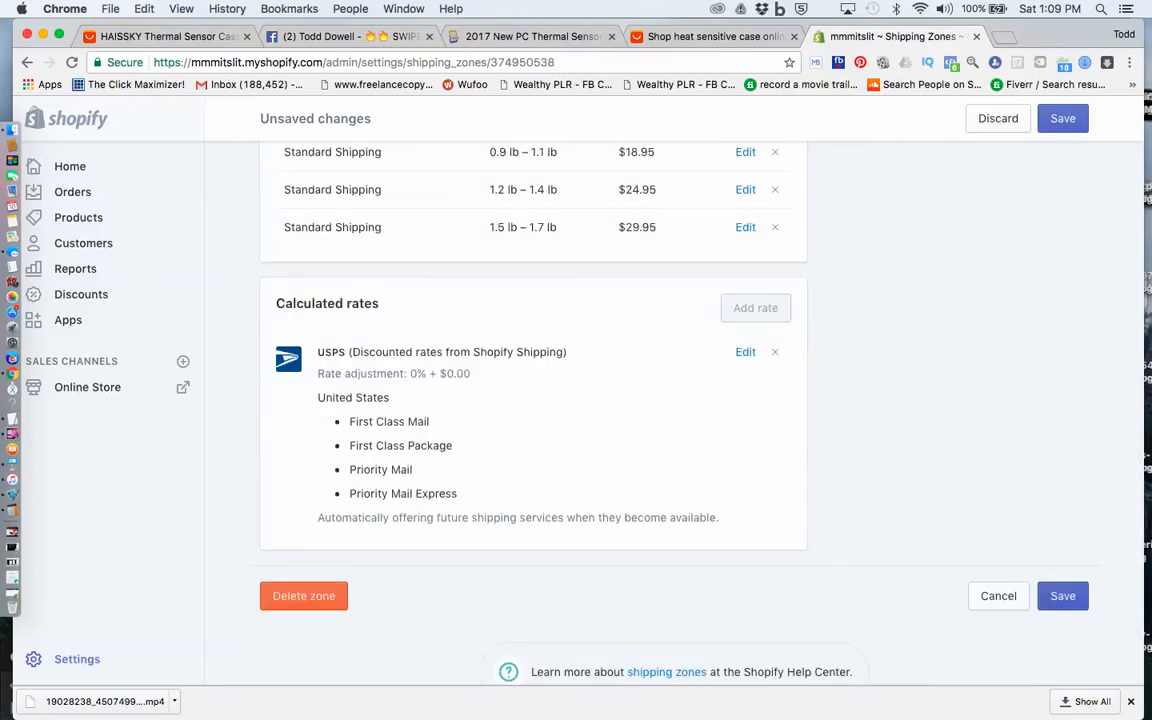
scroll(533, 400, up, 10)
scroll(533, 400, down, 11)
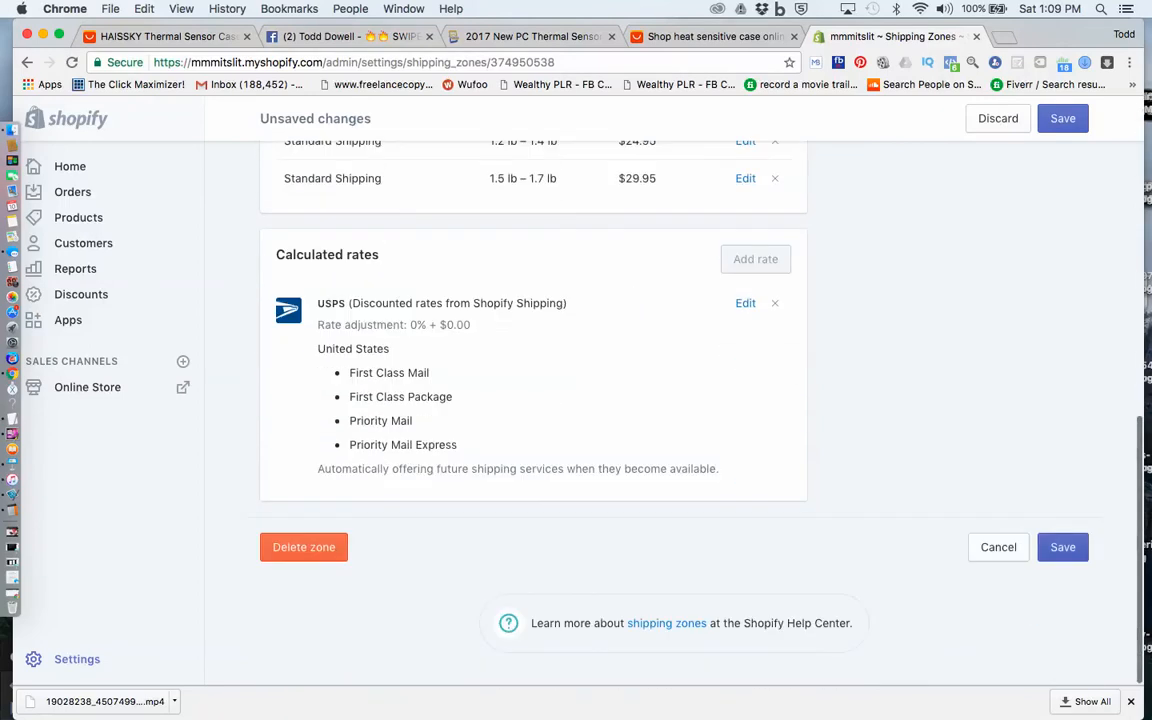
click(1063, 547)
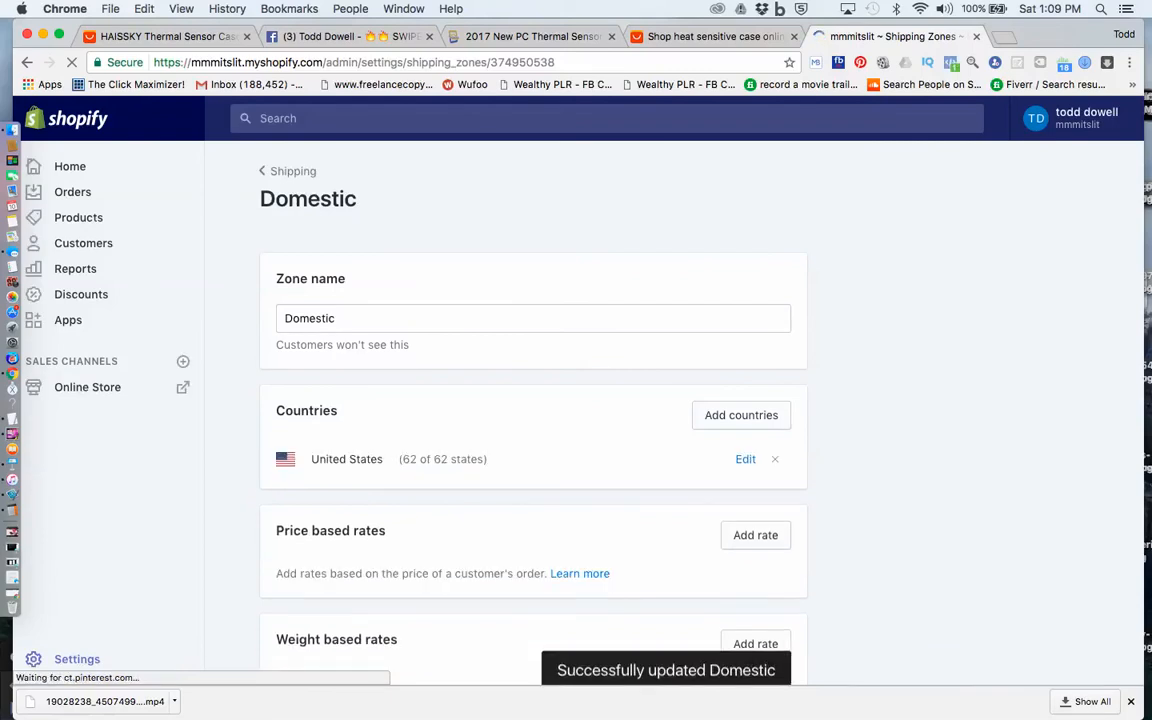
Return to the store's shipping settings and open the Rest of world shipping zone for editing
scroll(533, 412, down, 3)
scroll(533, 412, up, 3)
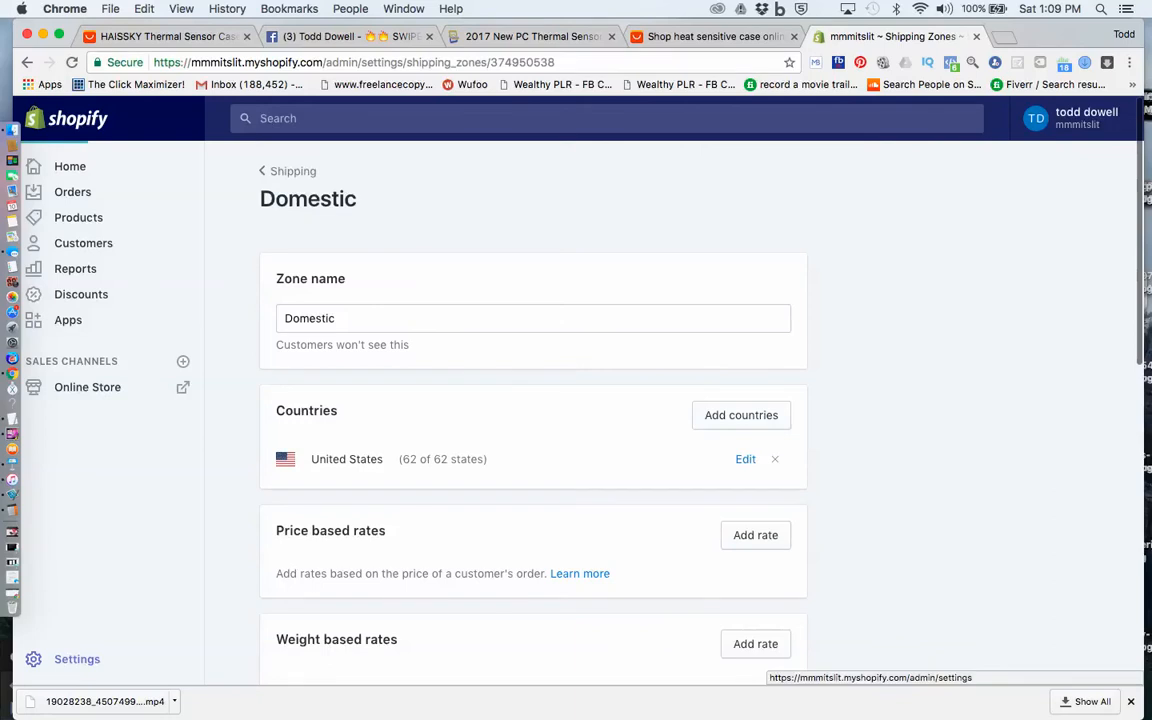
click(77, 659)
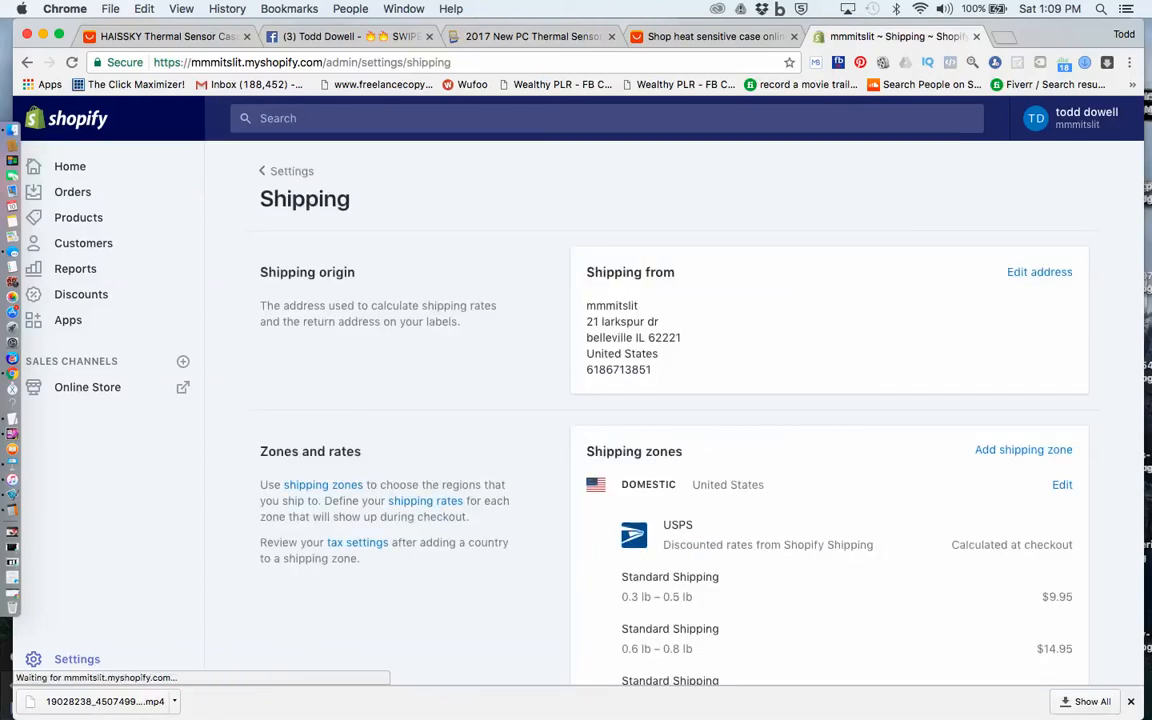
scroll(660, 400, down, 5)
scroll(660, 400, down, 2)
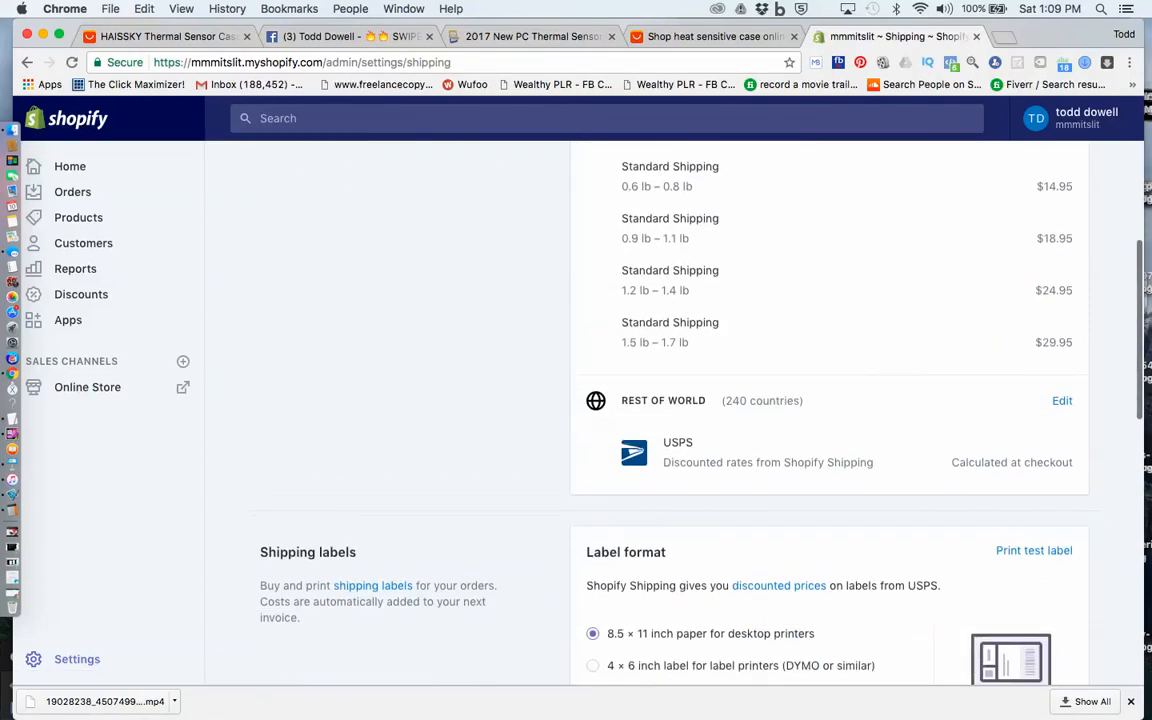
click(1062, 381)
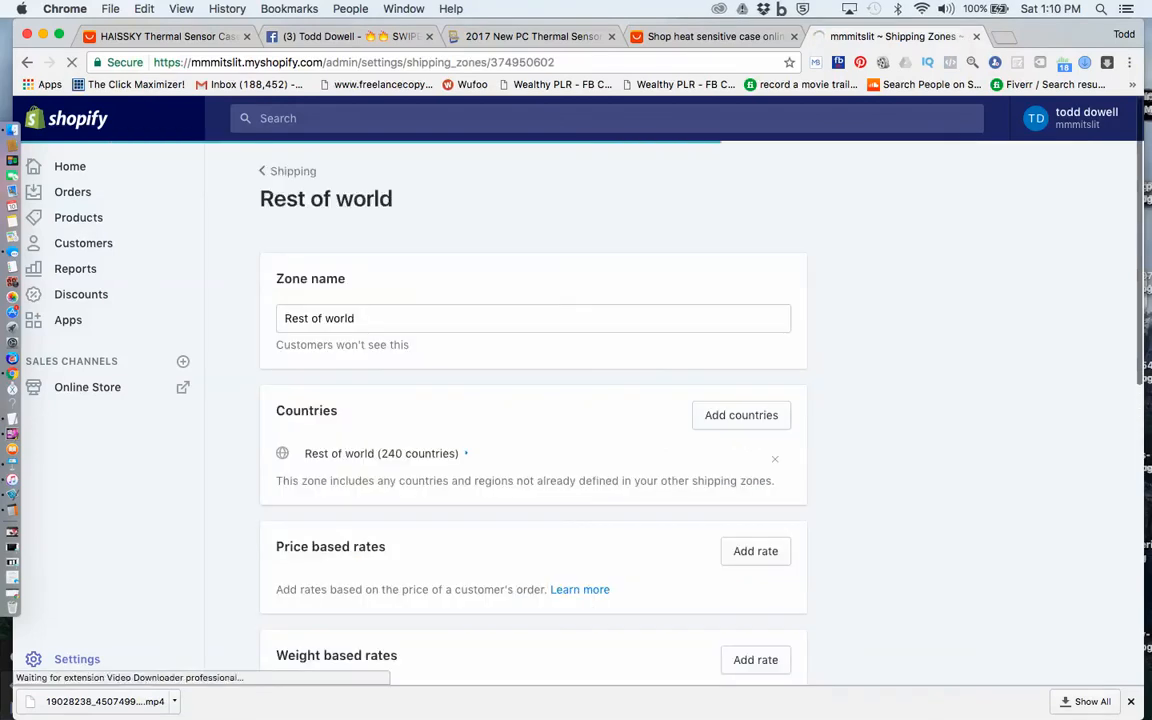
Start a weight based rate named International Shipping in the Rest of world zone
scroll(632, 400, down, 5)
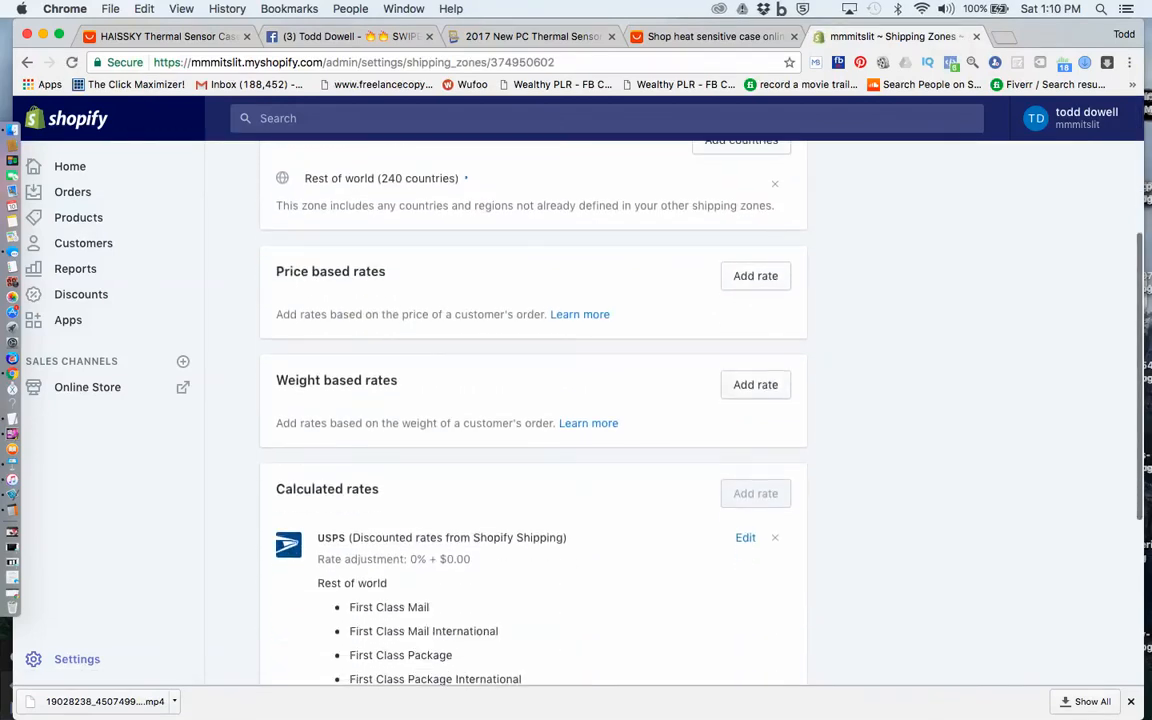
click(755, 384)
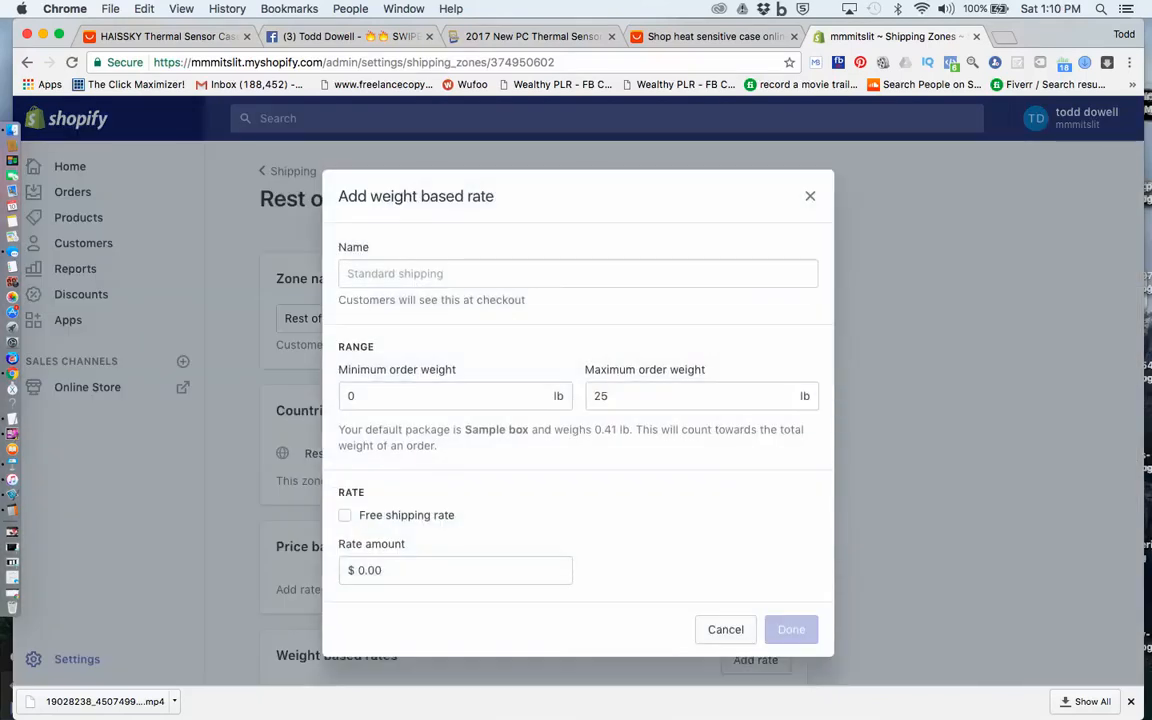
text(Ins)
key(BackSpace)
text(tera)
key(BackSpace)
text(natioa)
key(BackSpace)
text(nal Shipping)
Set the International Shipping rate's order weight range to a minimum of 0.3 lb and a maximum of 0.5 lb
key(Tab)
text(.3)
key(Tab)
key(super+a)
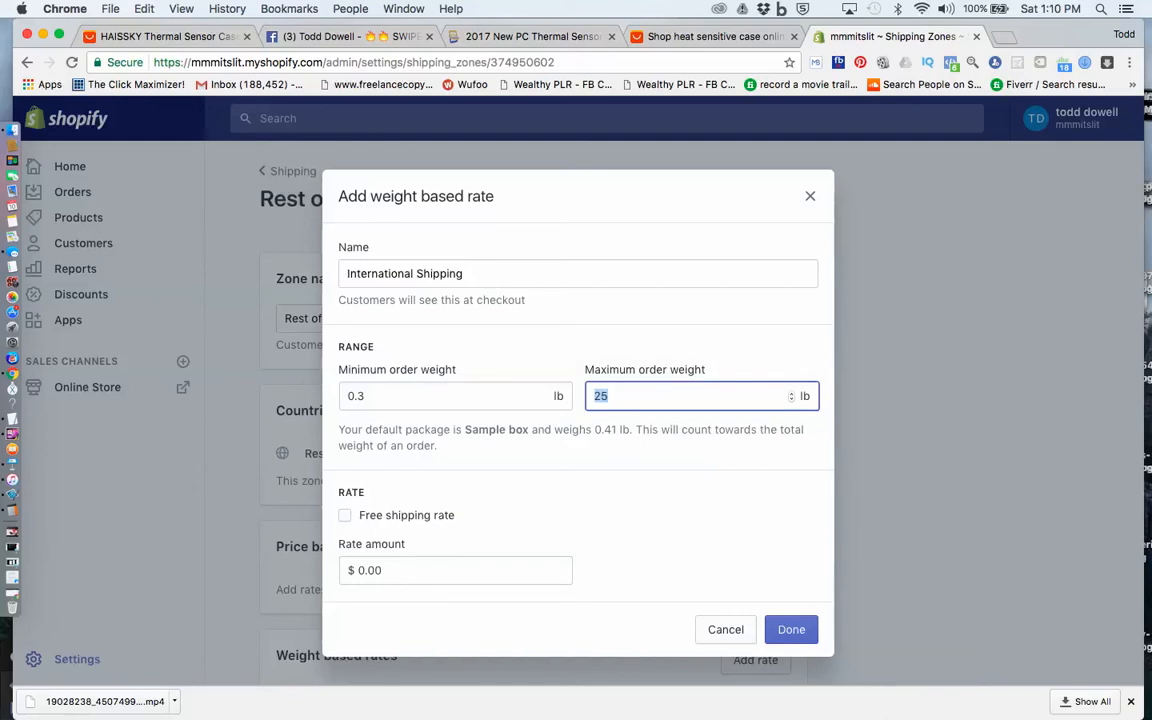
text(0)
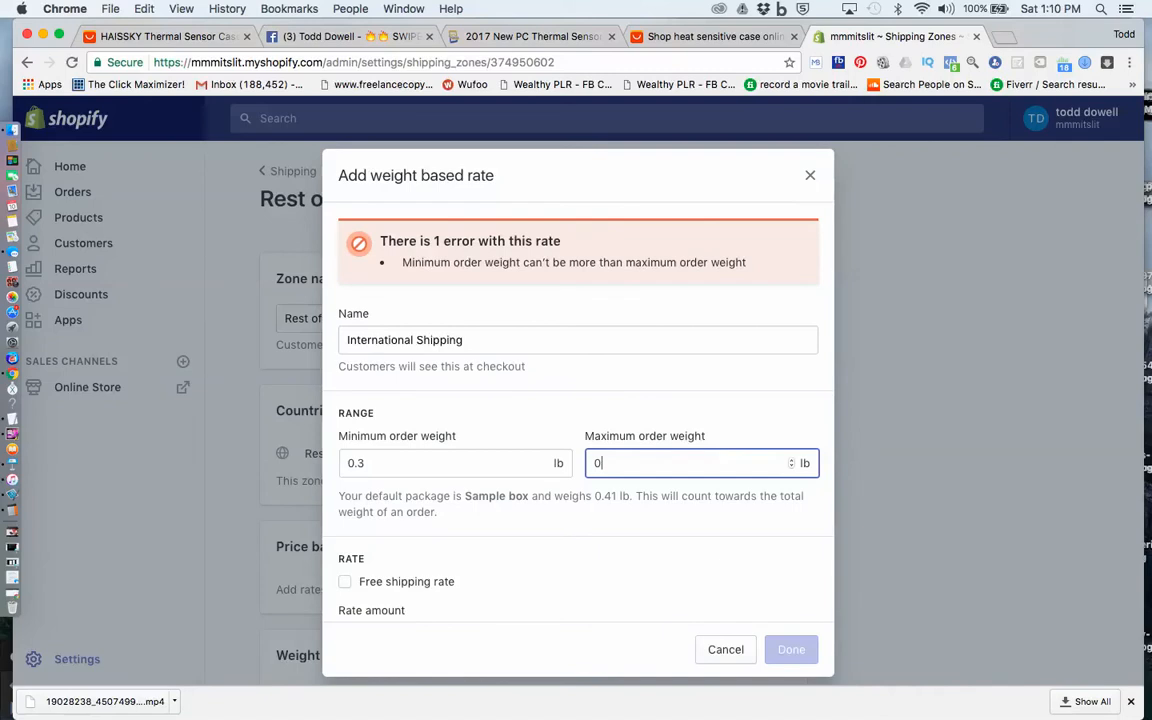
text(.)
text(0)
key(BackSpace)
text(5)
key(Tab)
key(Tab)
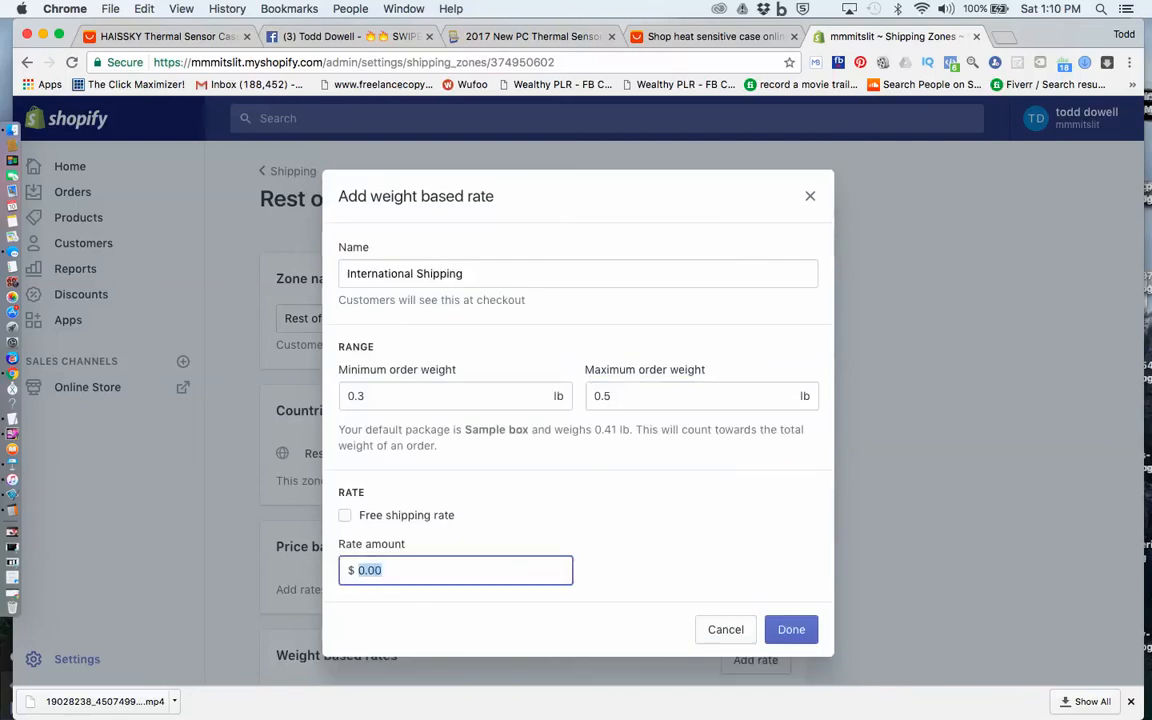
Set the 0.3 to 0.5 lb International Shipping rate amount to $11.99 and add the rate to the zone
text(11.99)
key(Return)
scroll(533, 463, down, 3)
scroll(533, 463, up, 4)
scroll(533, 463, down, 1)
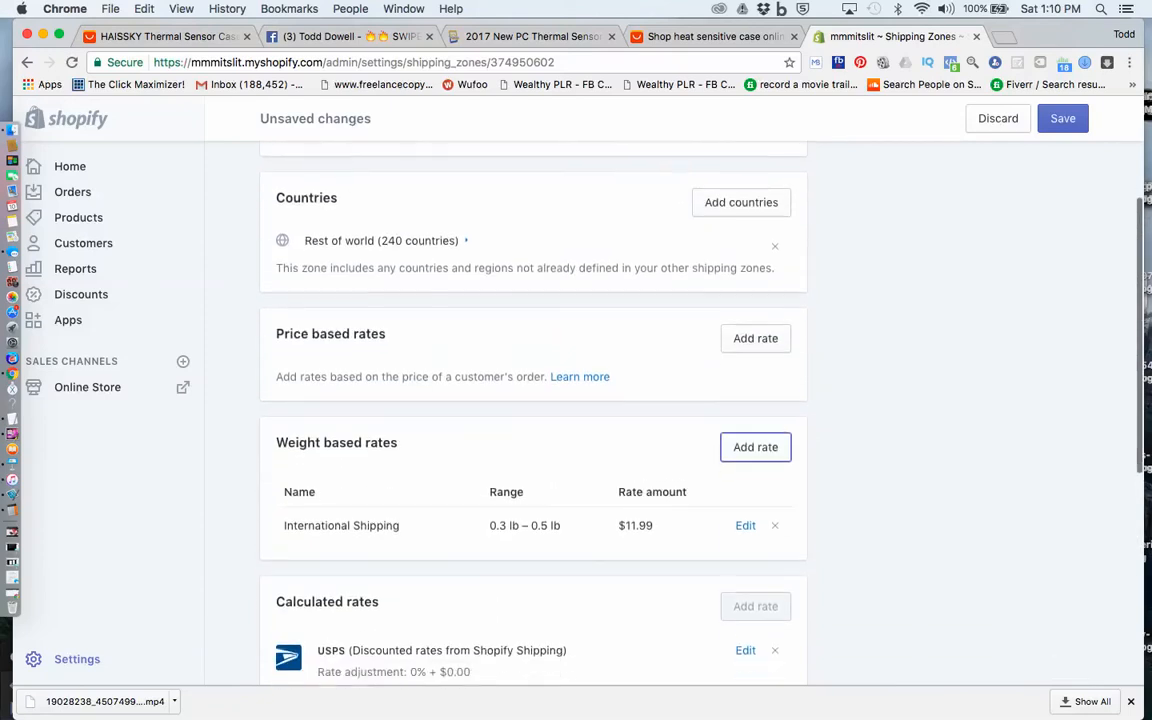
Start a second weight based rate in the Rest of world zone, also named International Shipping
click(756, 442)
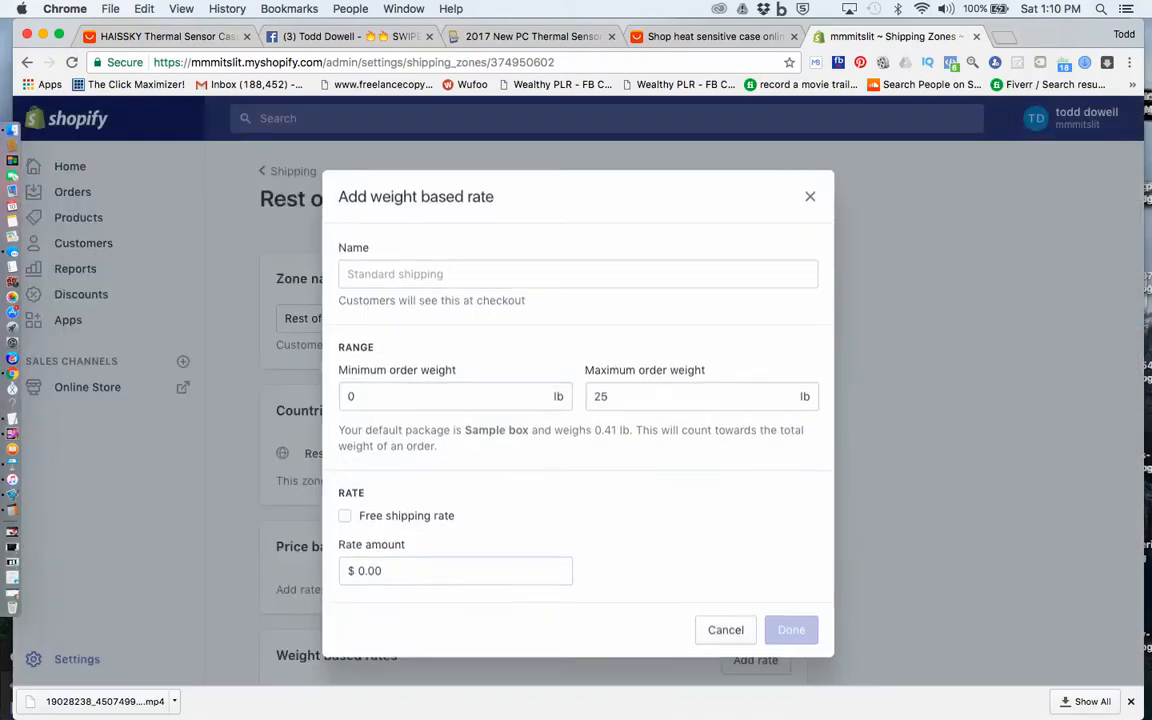
click(447, 274)
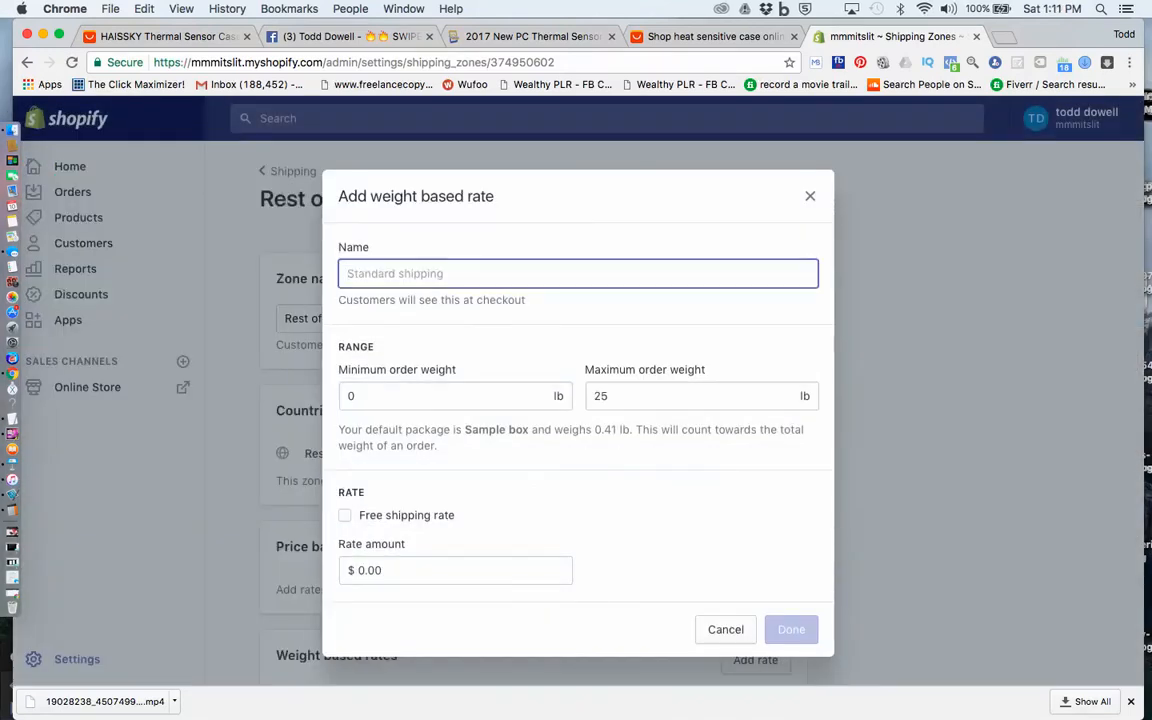
text(International Shipping)
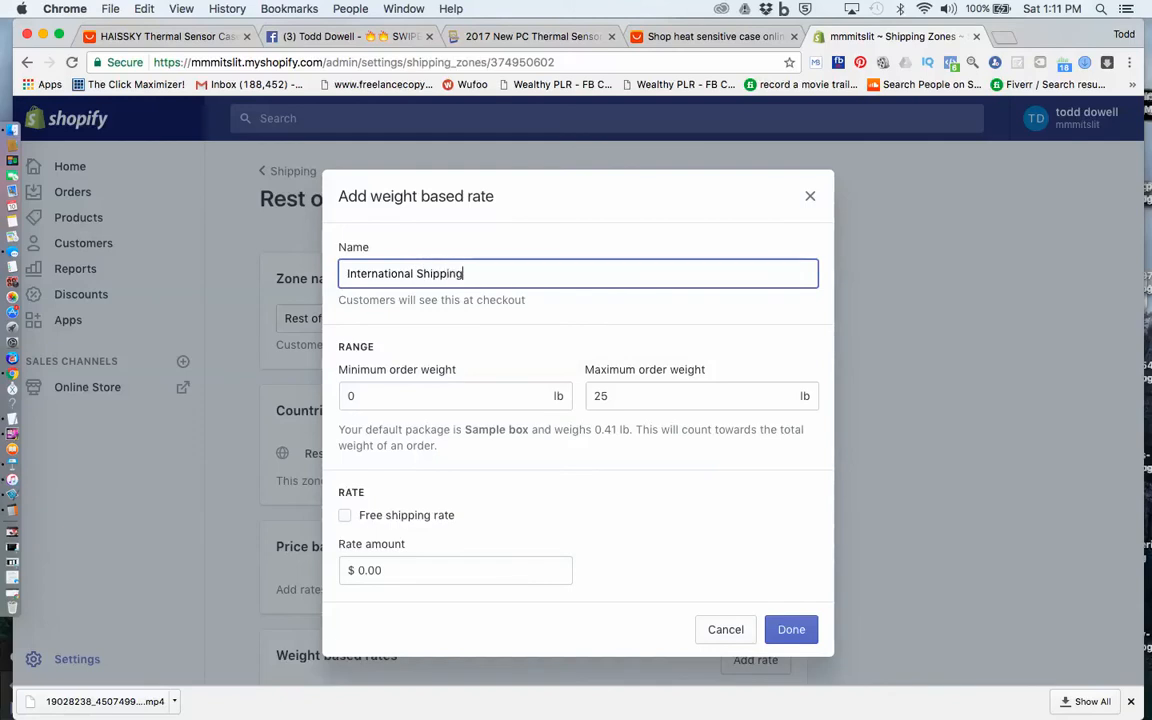
Set the second International Shipping rate's order weight range to a minimum of 0.6 lb and a maximum of 0.8 lb
click(400, 396)
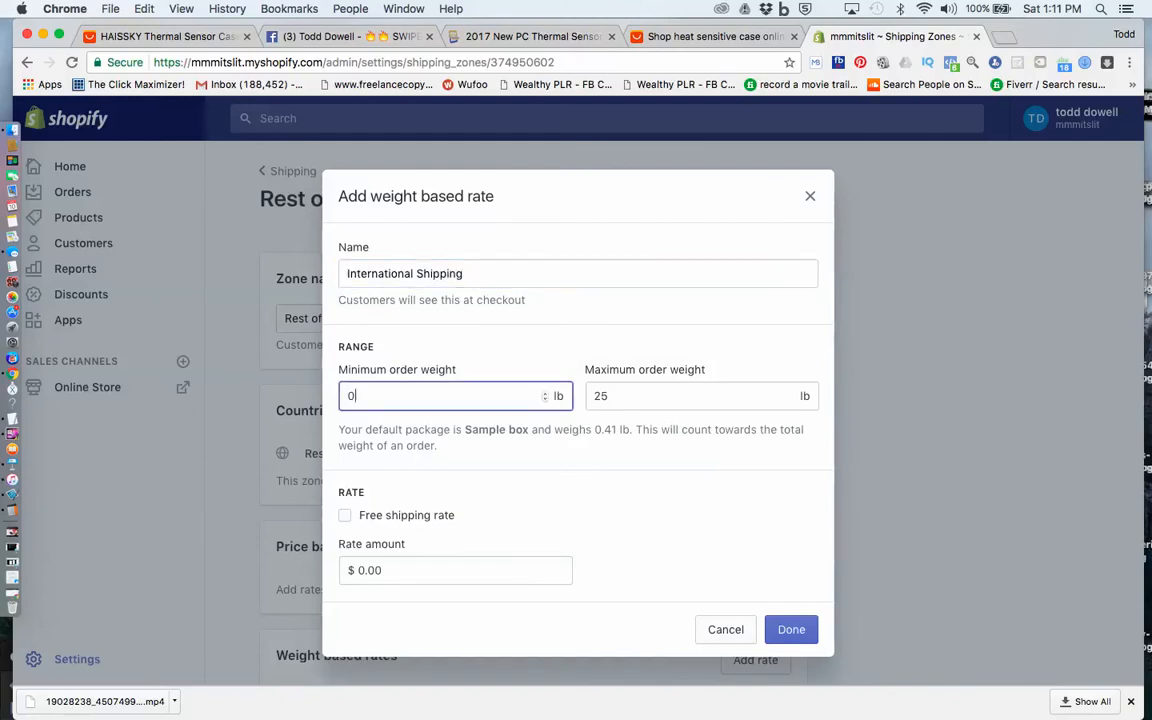
text(.6)
key(Tab)
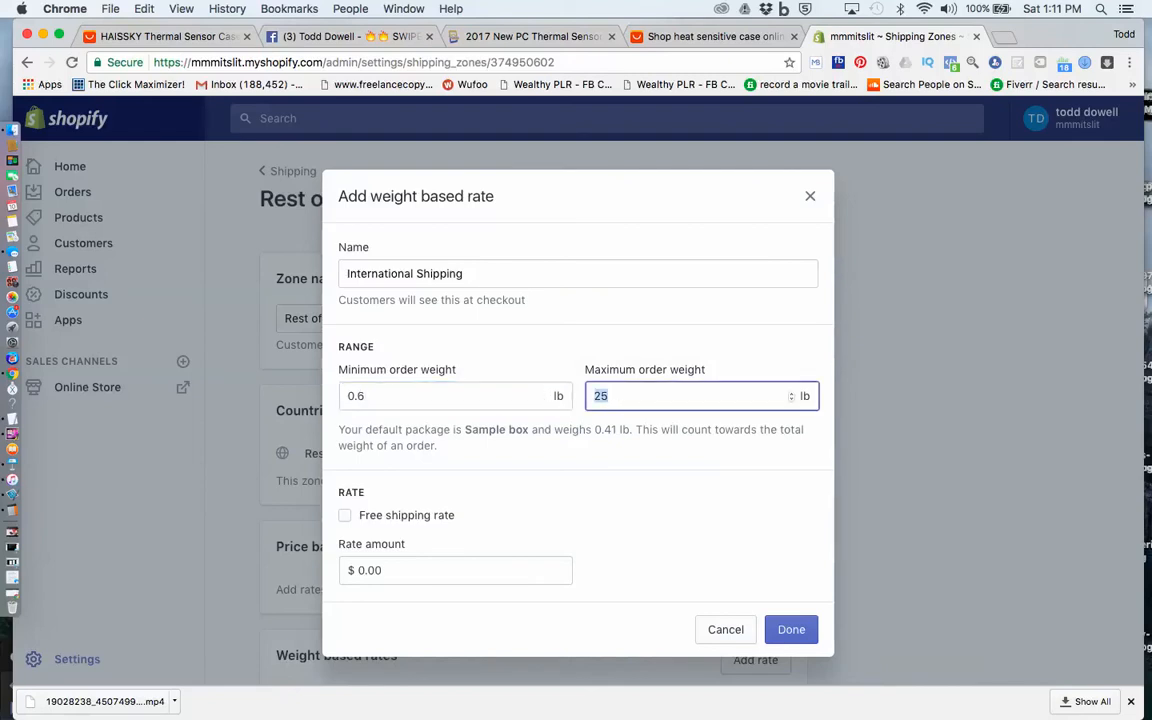
text(0.8)
key(Tab)
key(Tab)
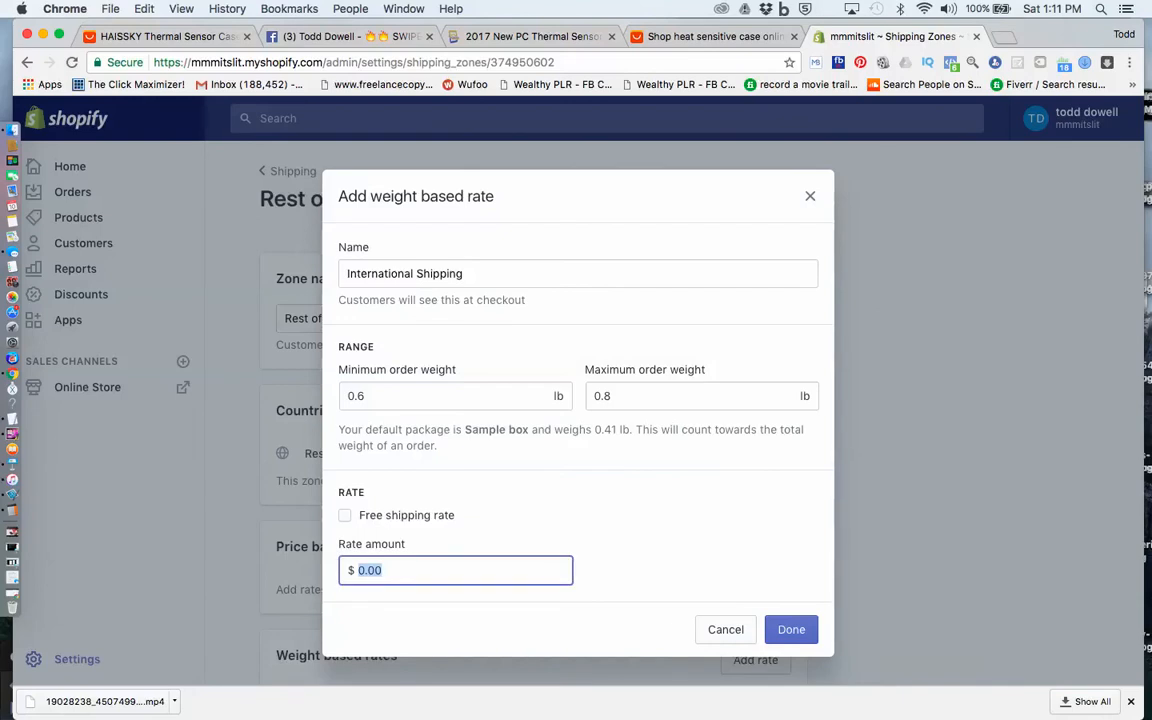
Set the 0.6 to 0.8 lb International Shipping rate amount to $14.95 and add the rate to the zone
text(14.95)
key(Return)
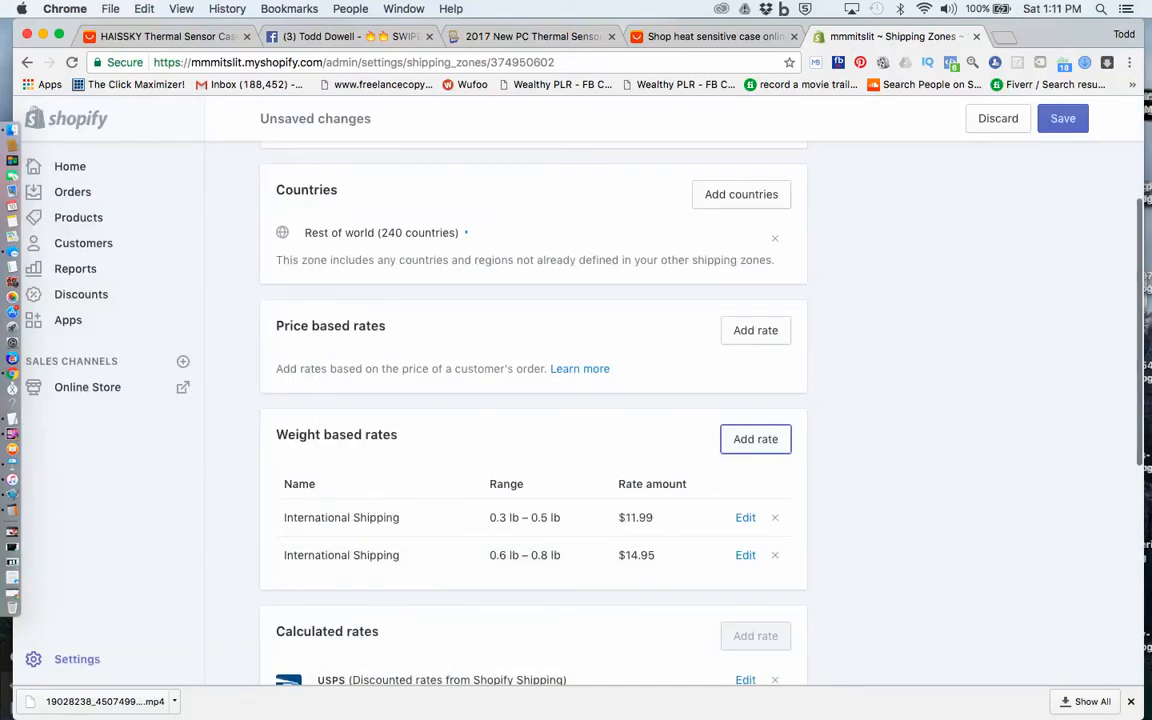
Start a third weight based rate in the Rest of world zone, named International Shipping
key(Return)
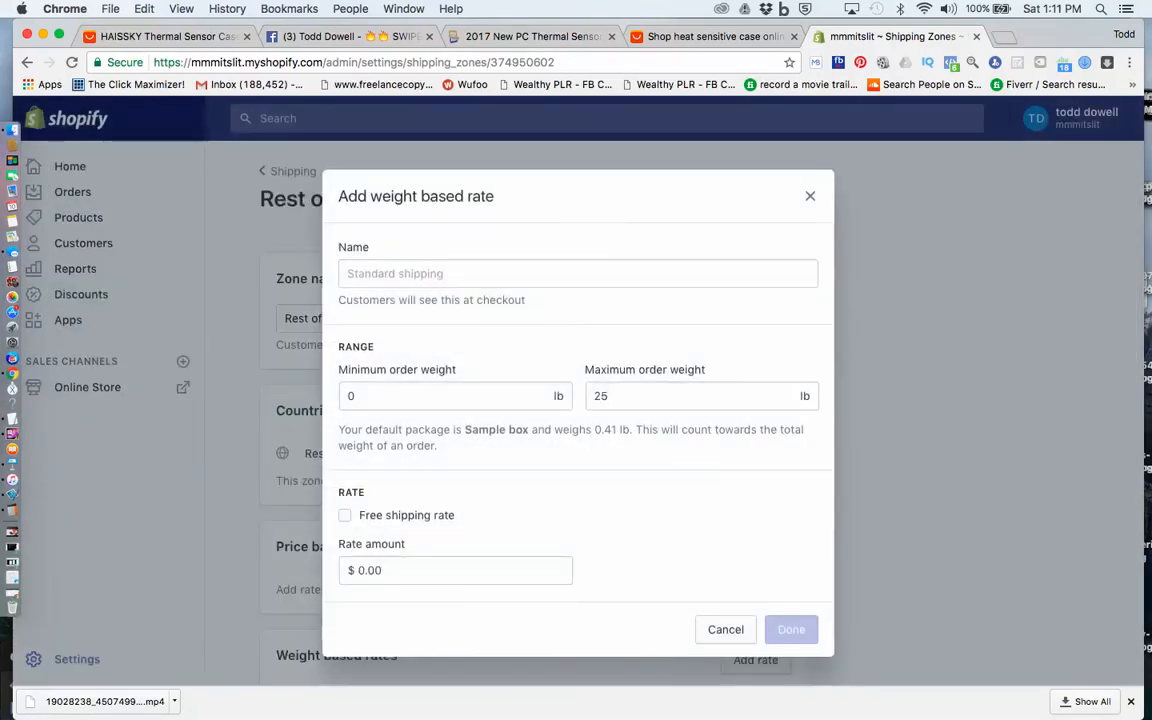
click(450, 273)
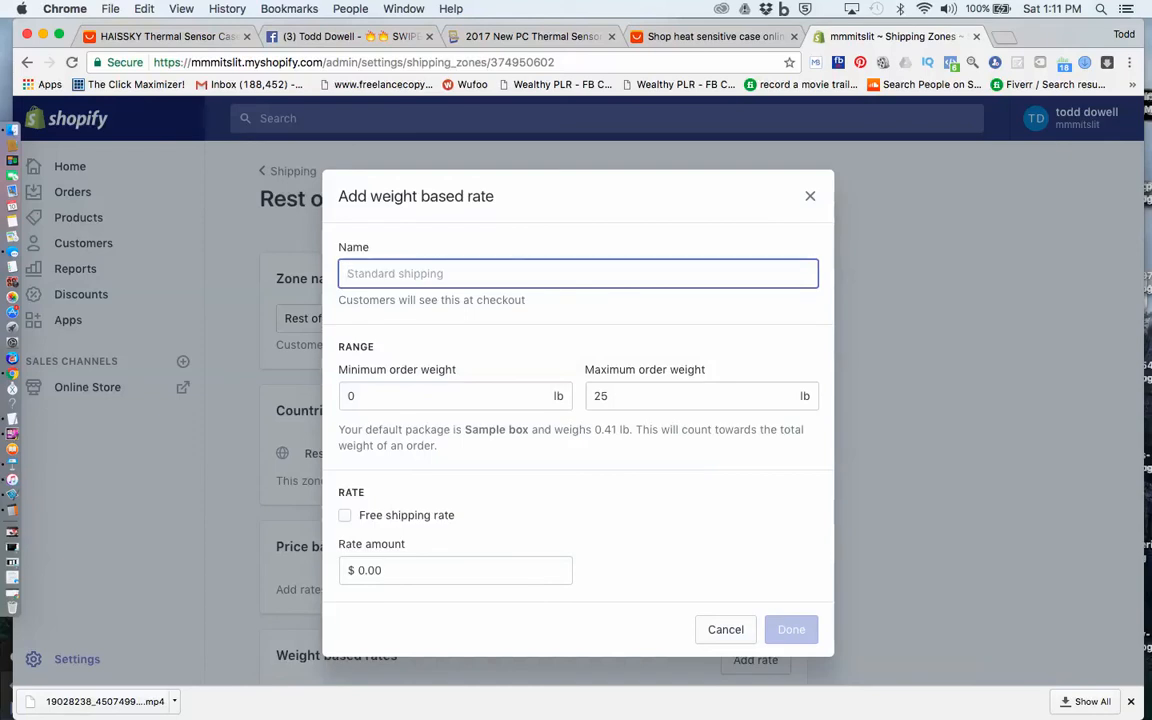
text(In)
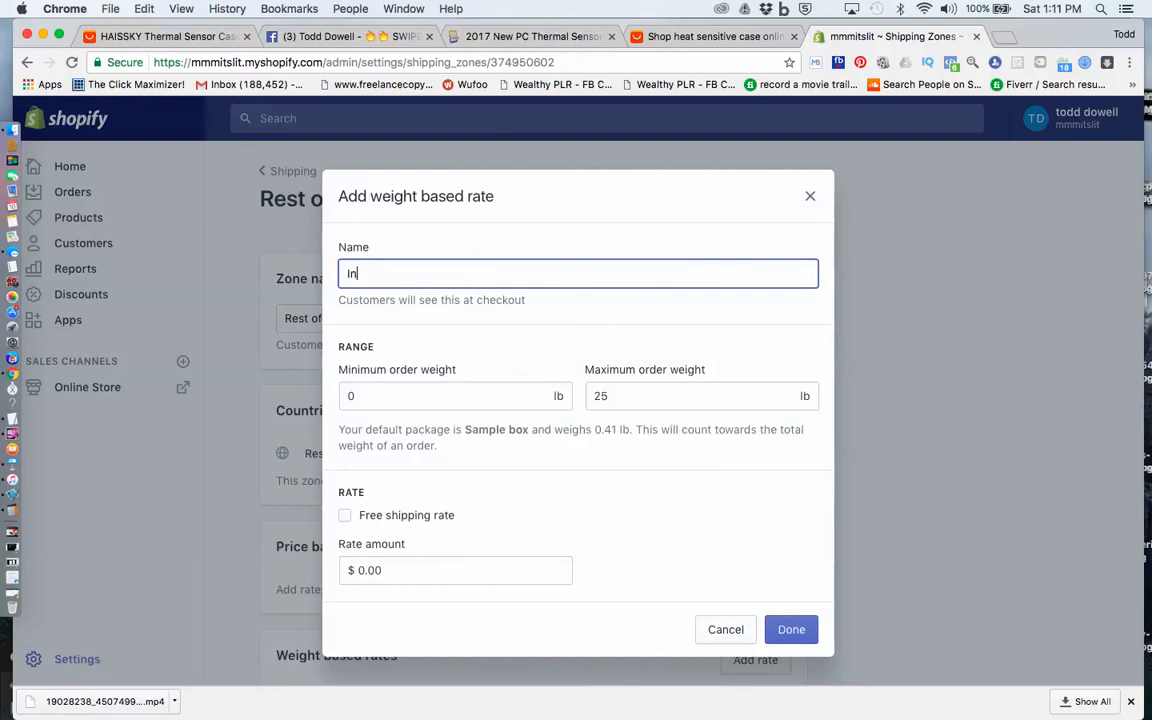
text(ternational Shipping)
Set the third International Shipping rate's order weight range to a minimum of 0.9 lb and a maximum of 1.1 lb
key(Tab)
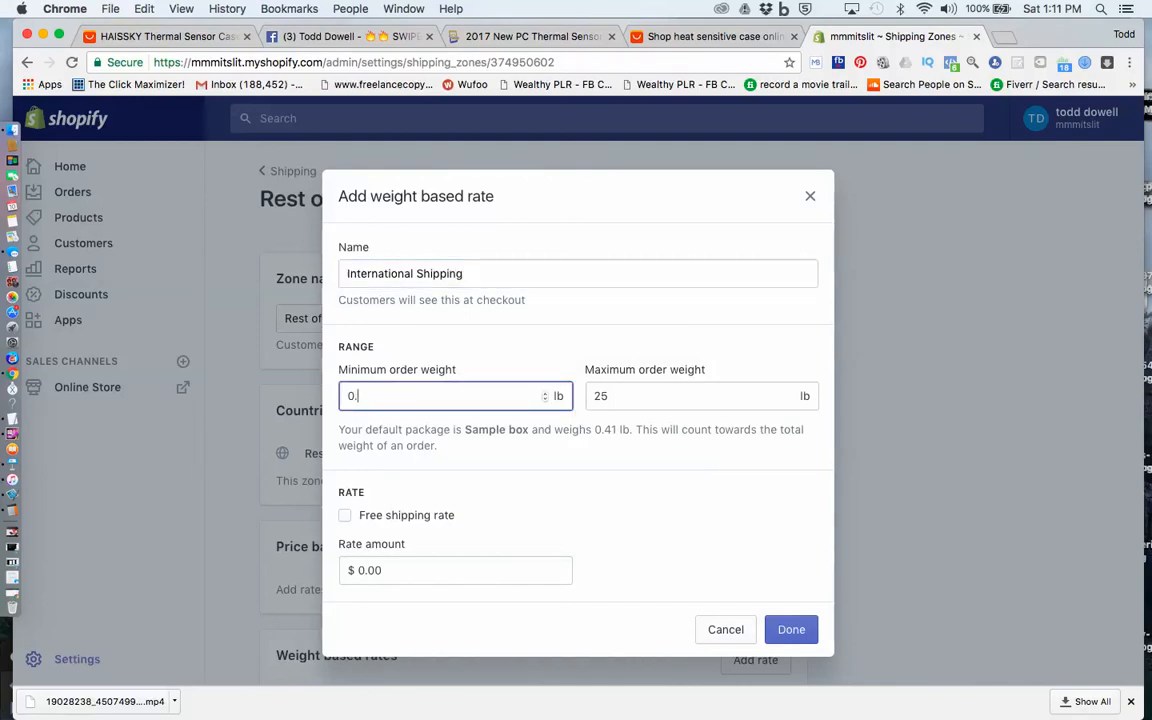
text(.)
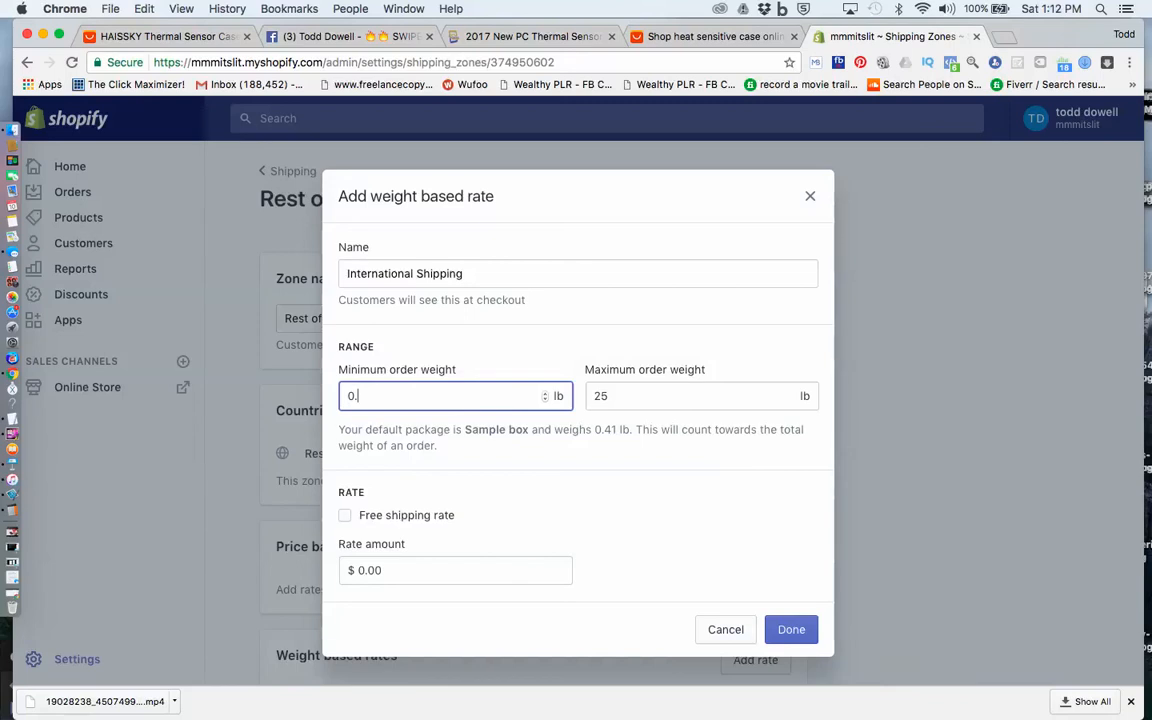
text(9)
key(Tab)
text(1.1)
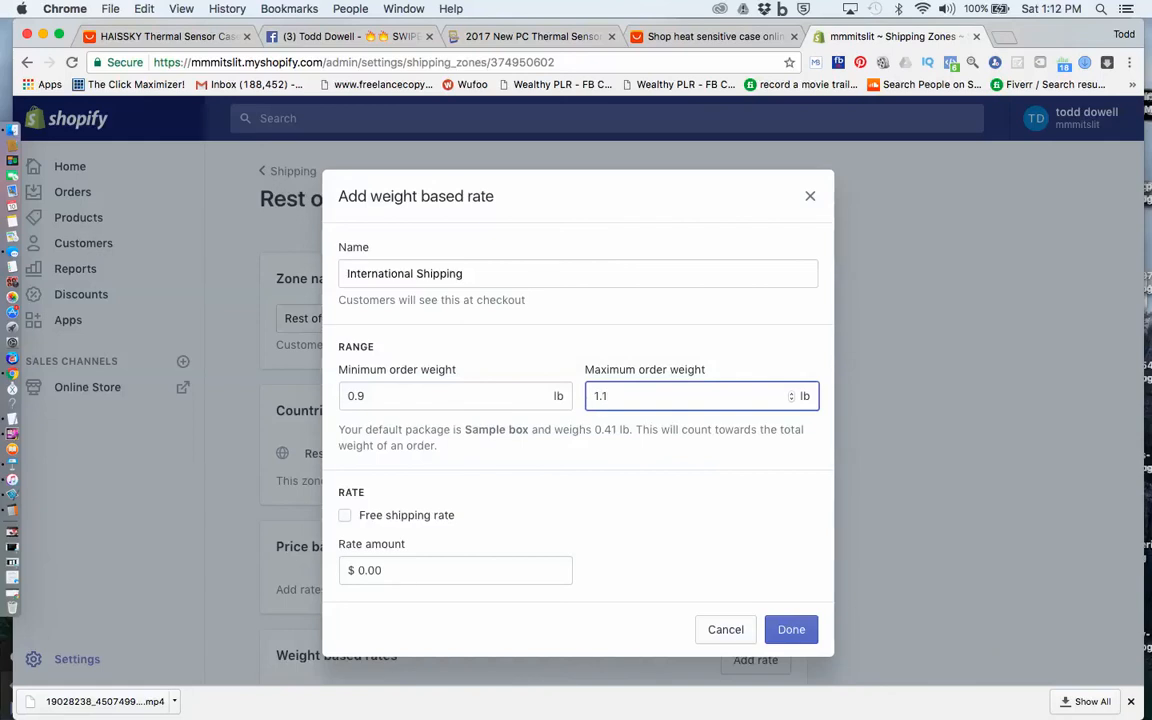
Set the 0.9 to 1.1 lb International Shipping rate amount to $19.95 and add the rate to the zone
key(Tab)
key(Tab)
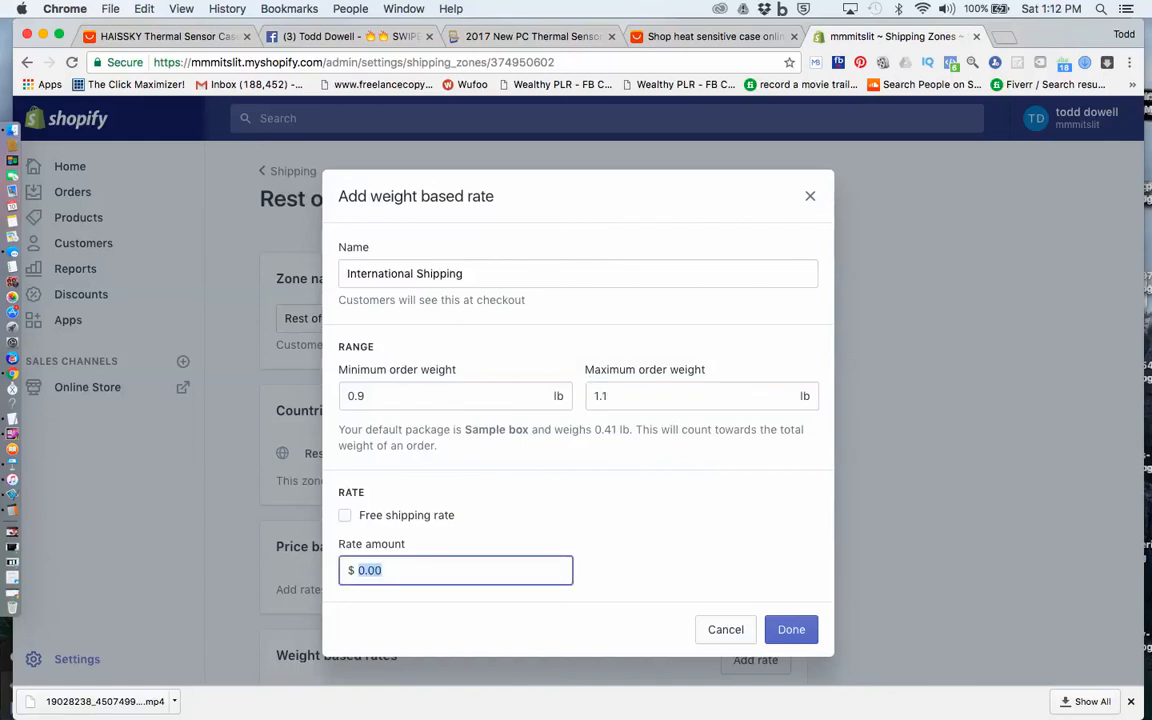
text(1)
text(0)
key(BackSpace)
text(9.95)
key(Return)
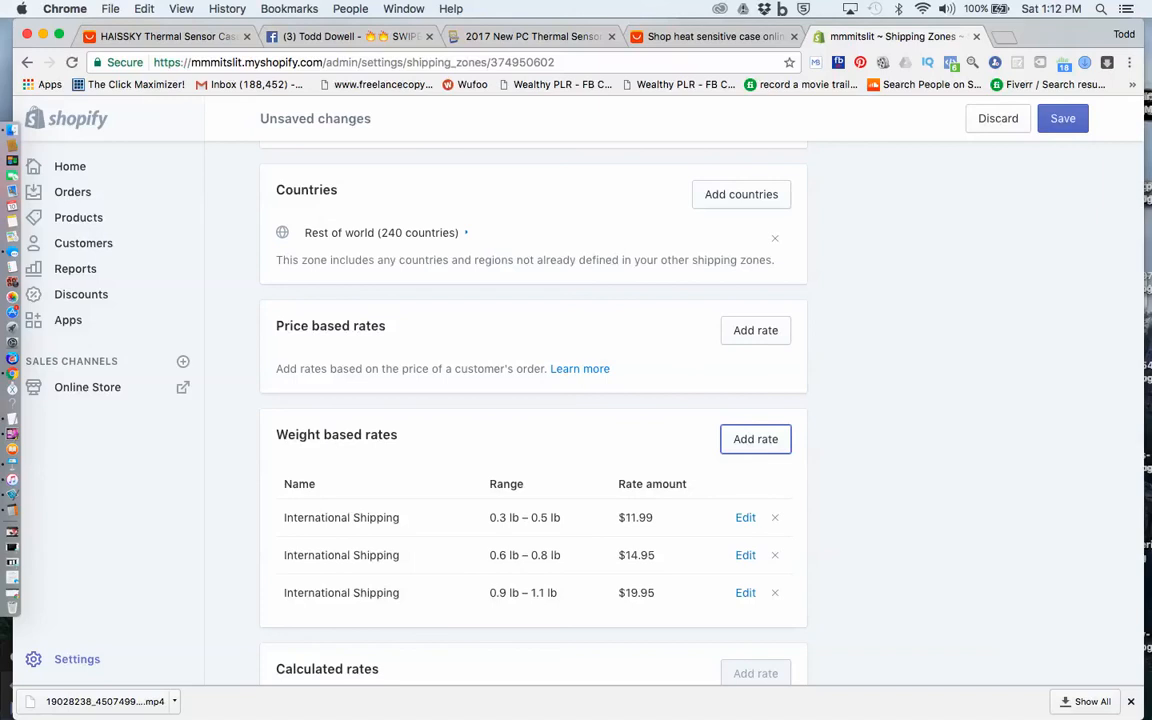
Review the weight based rates of the Rest of world zone and save the zone's changes
scroll(533, 400, down, 2)
scroll(533, 400, up, 5)
scroll(533, 400, down, 5)
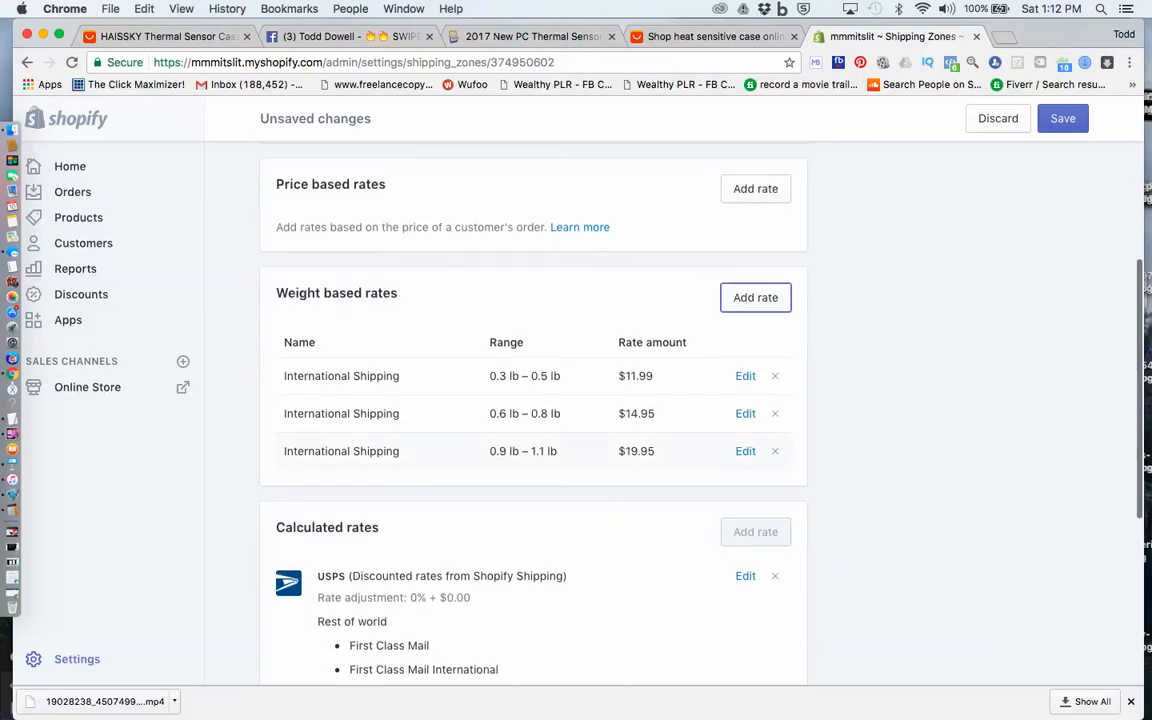
scroll(576, 400, up, 5)
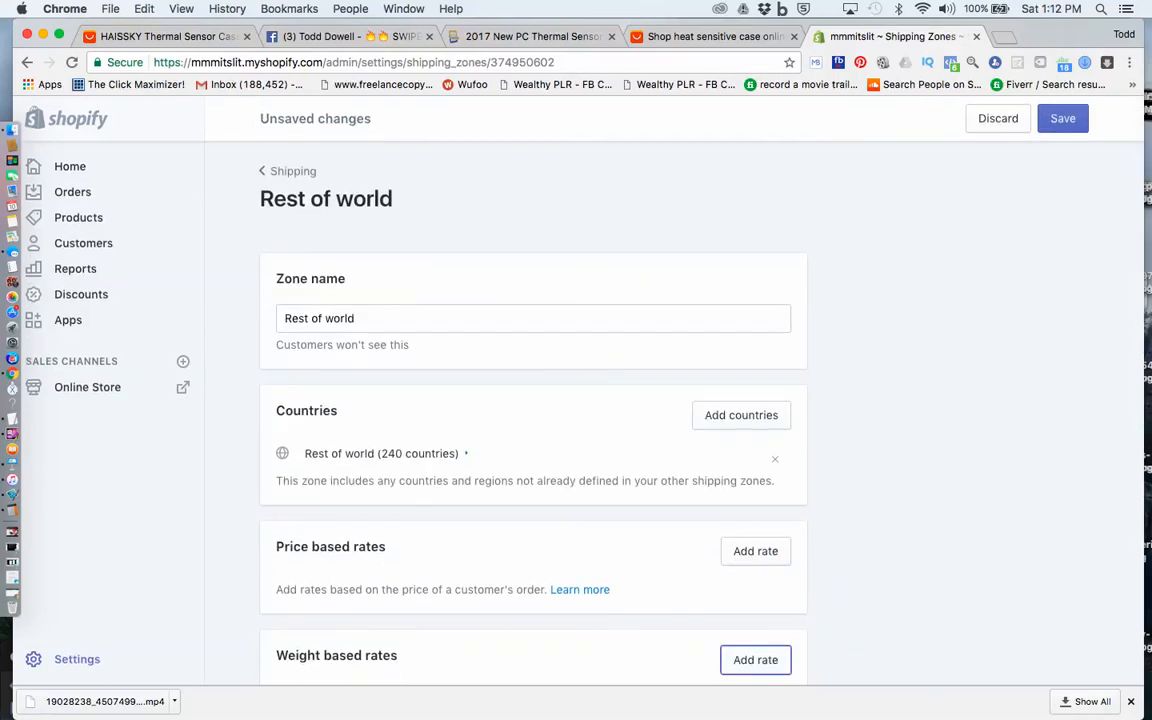
scroll(576, 400, down, 3)
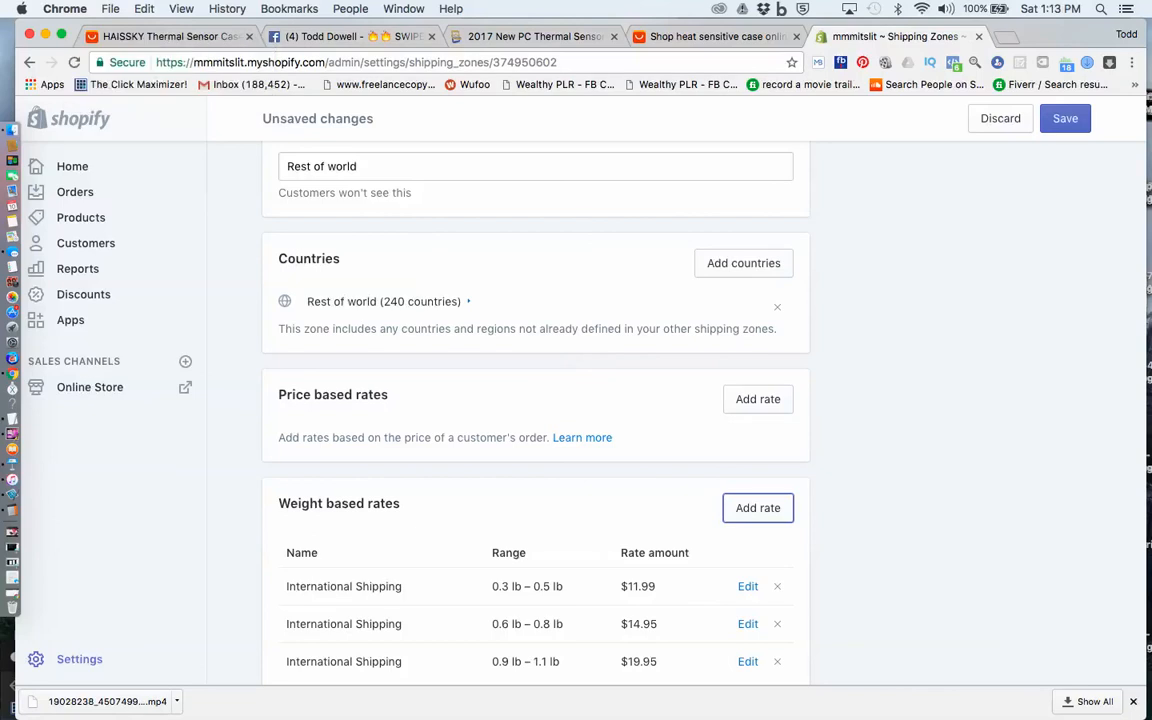
click(1065, 118)
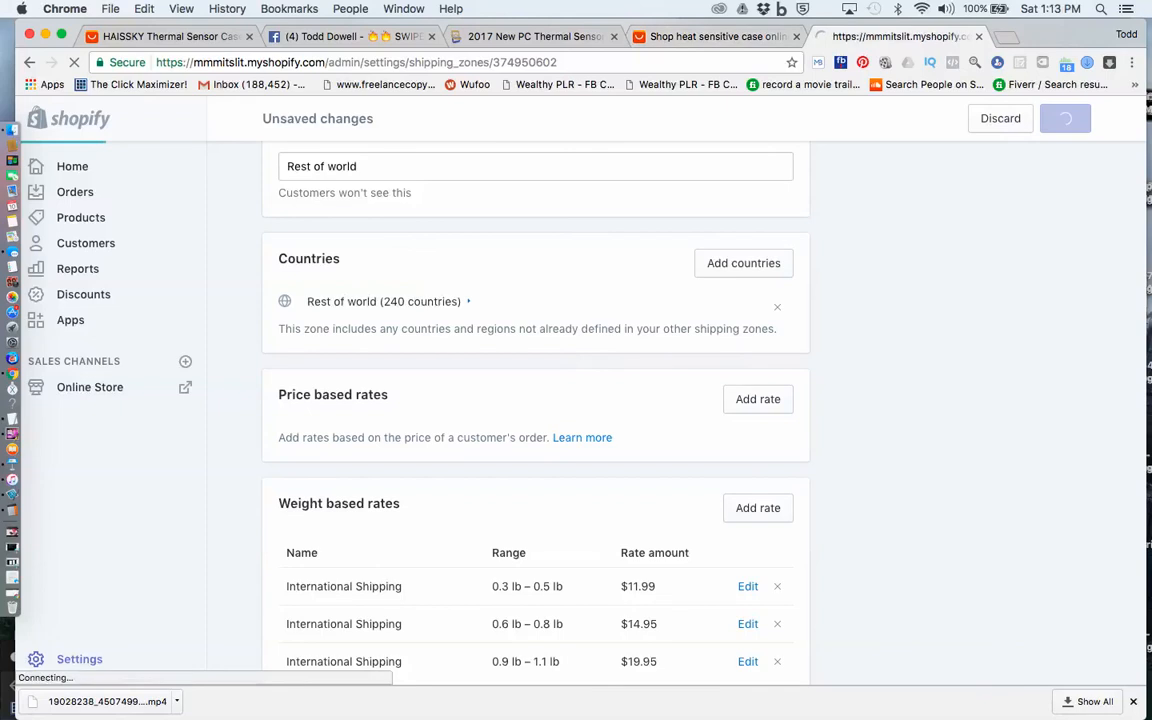
Switch to the open Facebook page and check the recent messages and notifications
click(340, 36)
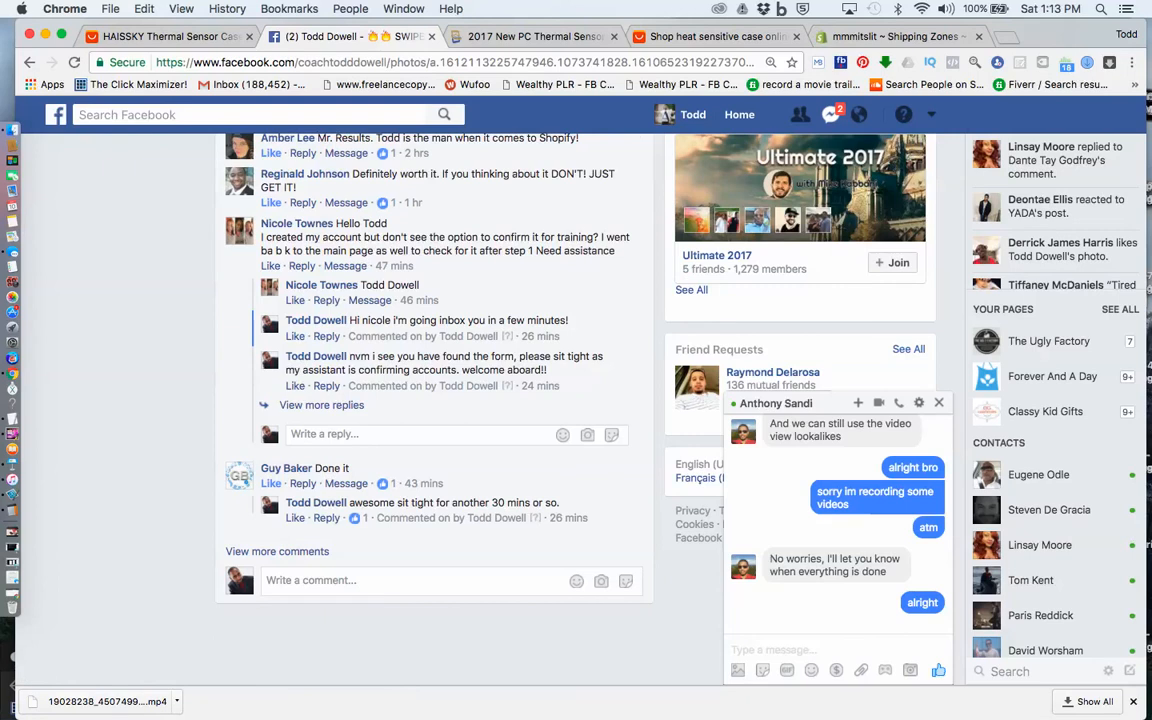
click(828, 118)
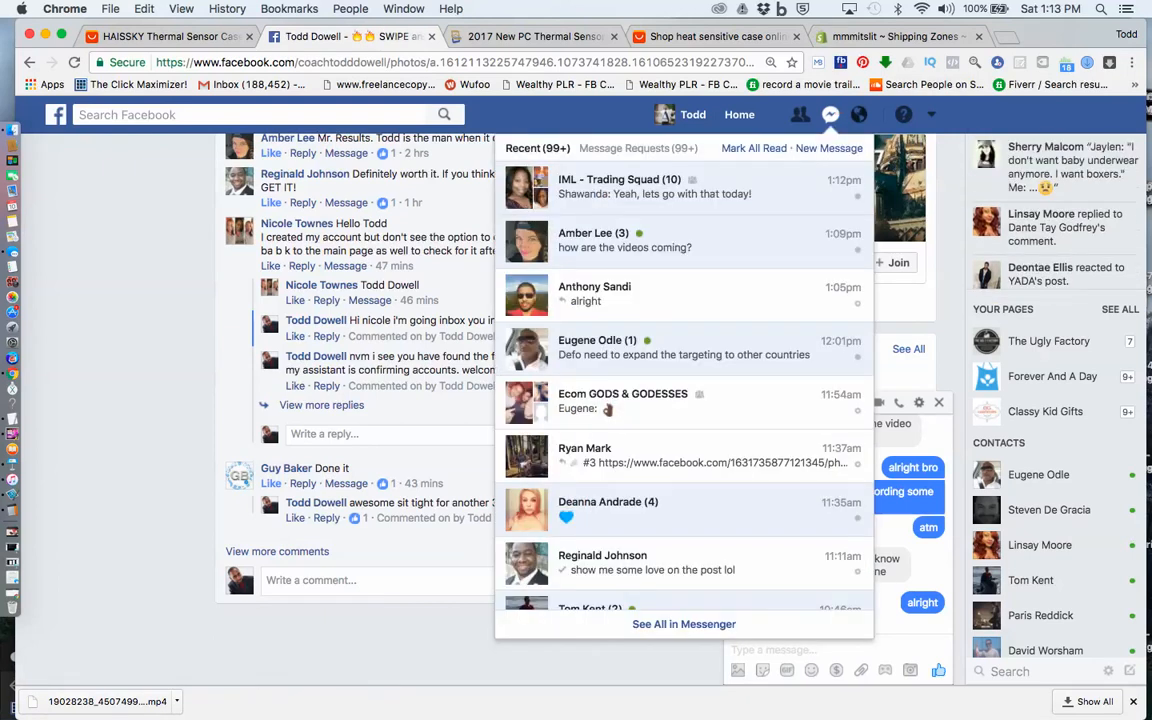
click(858, 115)
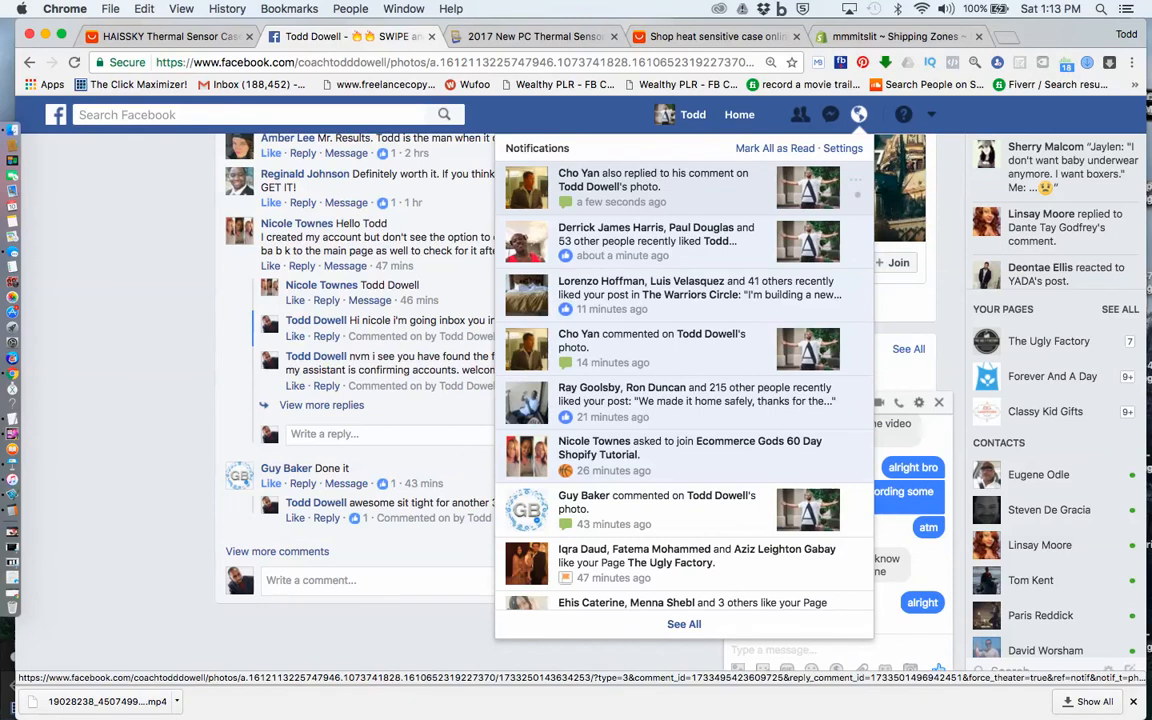
Open the photo post from the newest reply notification, read its latest comments and replies, and close the photo
click(655, 187)
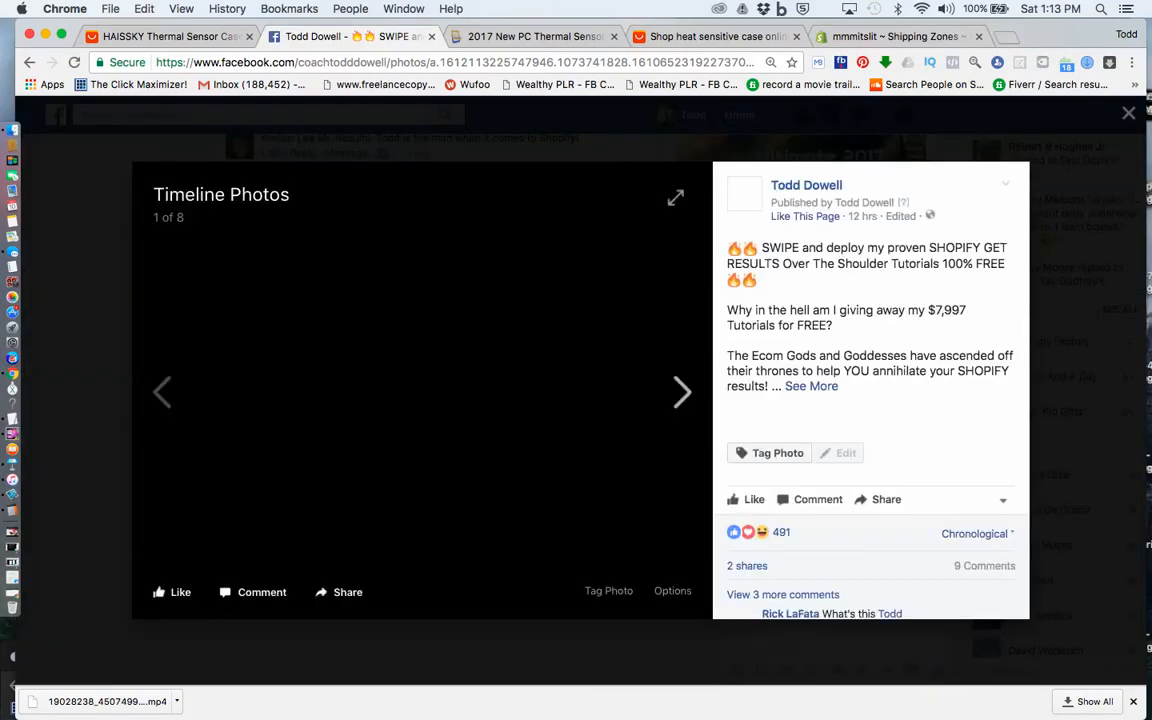
scroll(765, 405, down, 5)
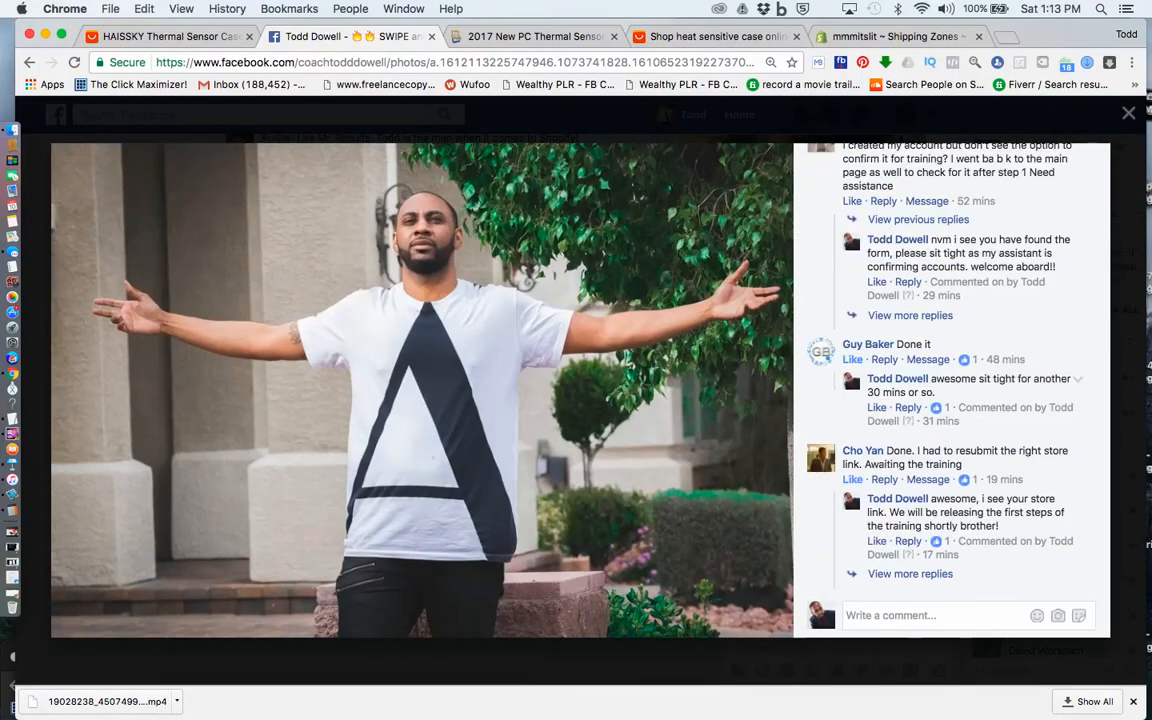
click(910, 315)
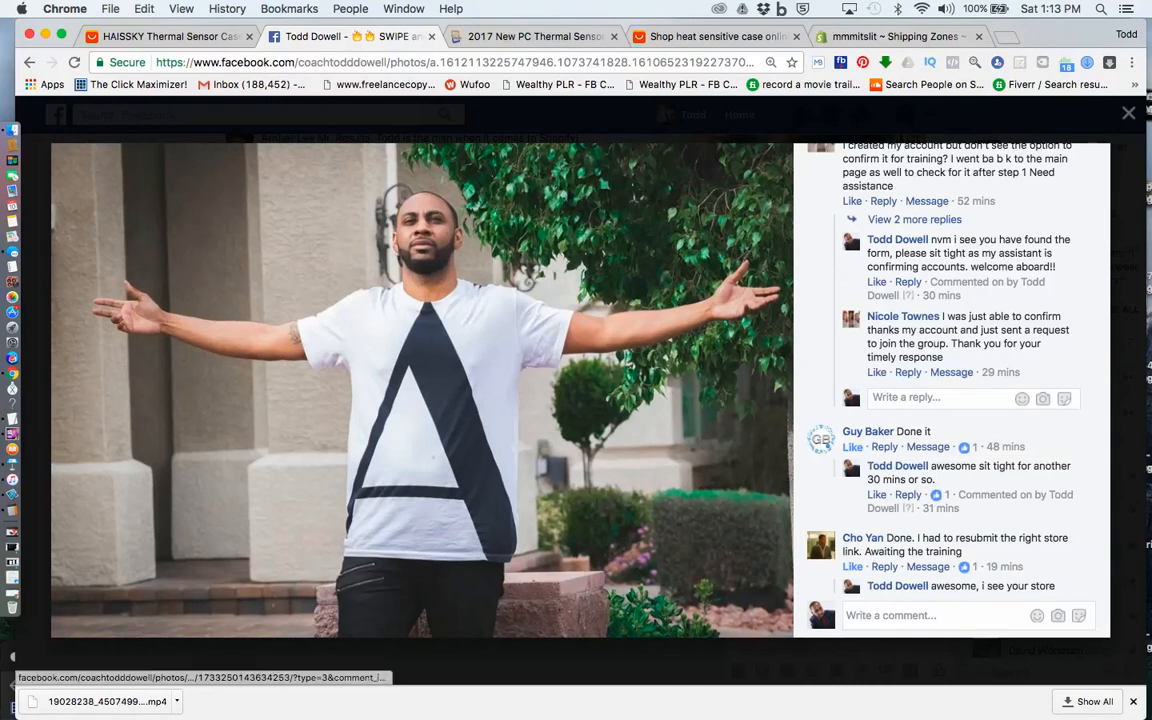
scroll(765, 342, down, 1)
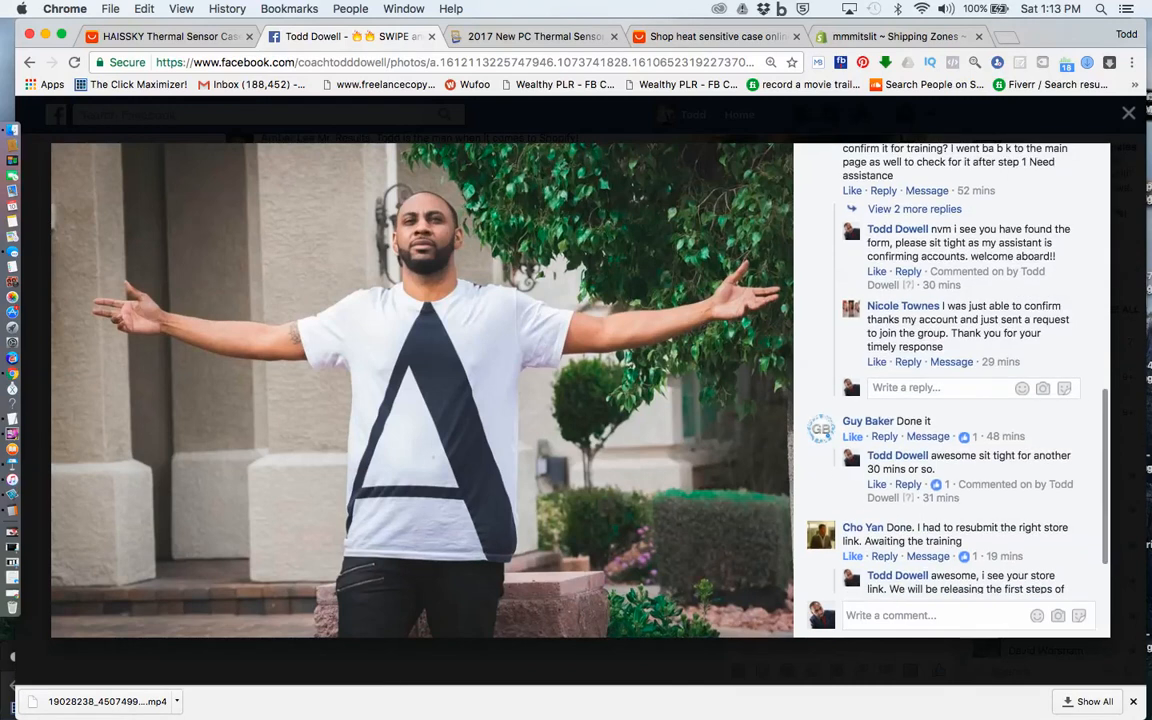
scroll(765, 392, down, 3)
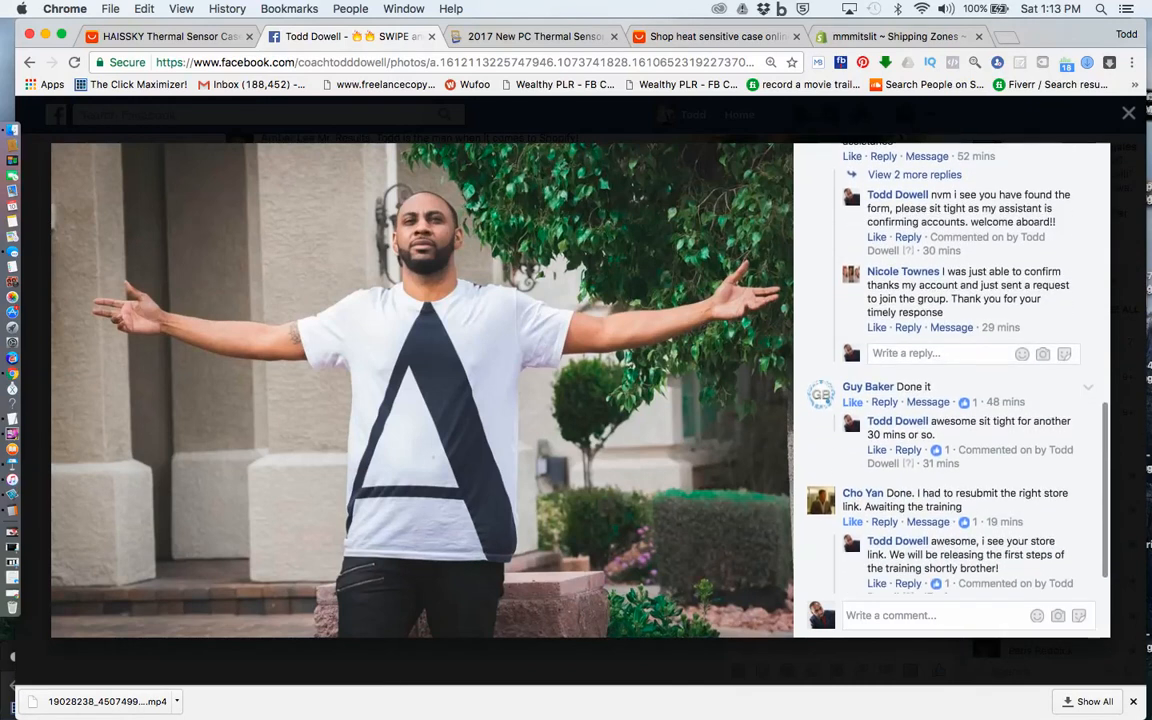
scroll(765, 369, down, 3)
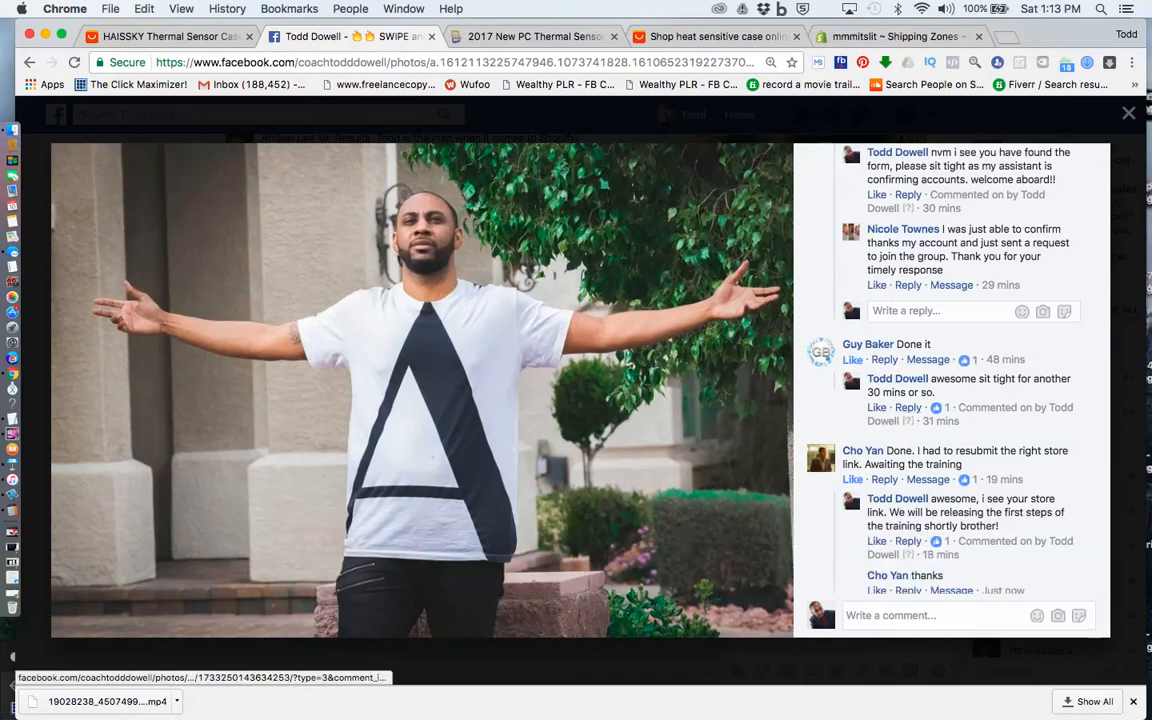
scroll(765, 360, down, 3)
key(Escape)
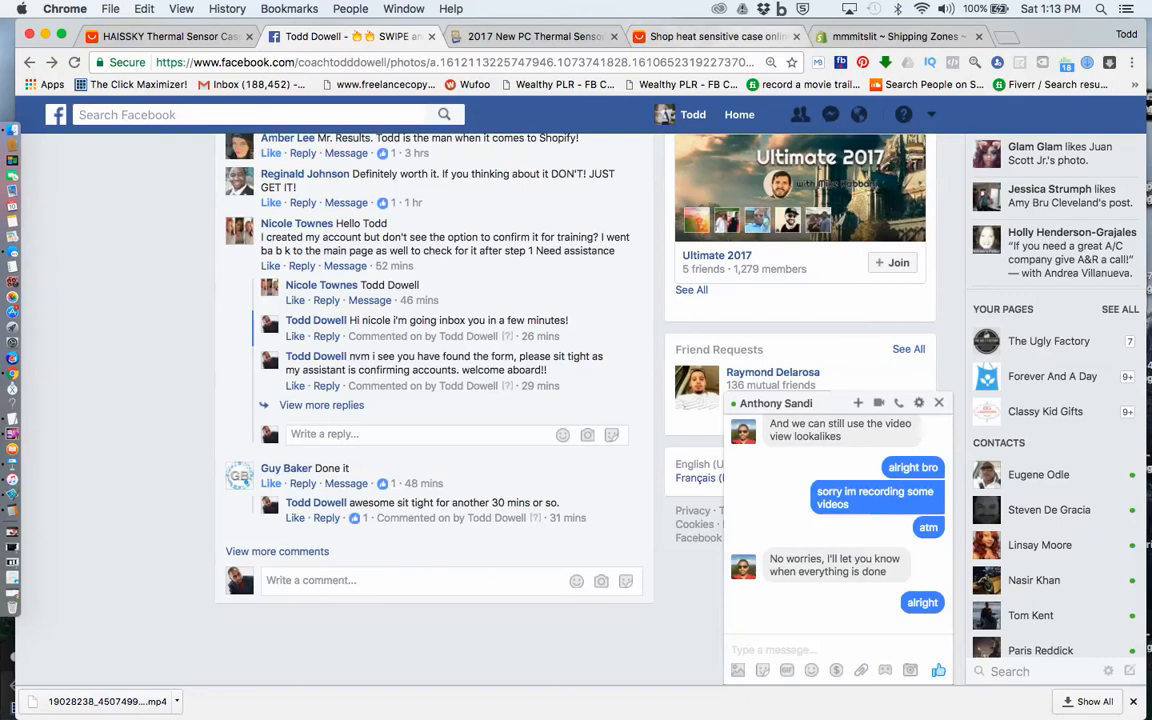
Return to the Shopify Rest of world zone and start a fourth weight based rate ranging from 1.2 lb to 1.4 lb
click(888, 37)
scroll(535, 420, down, 10)
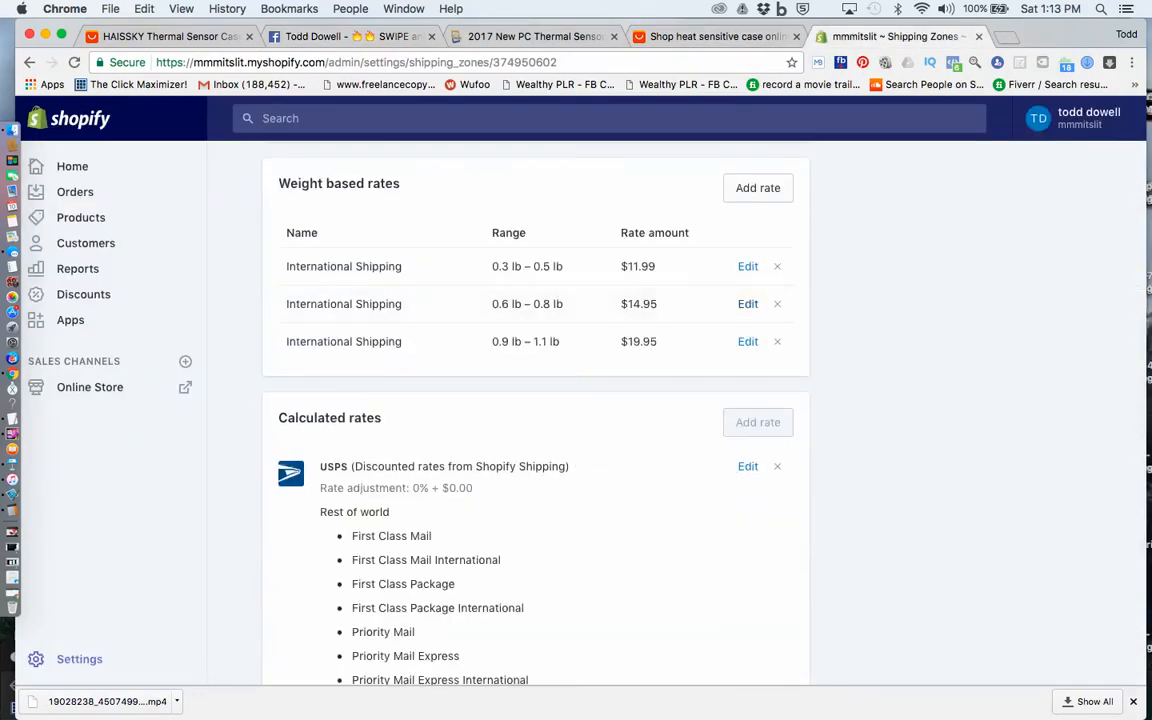
click(758, 188)
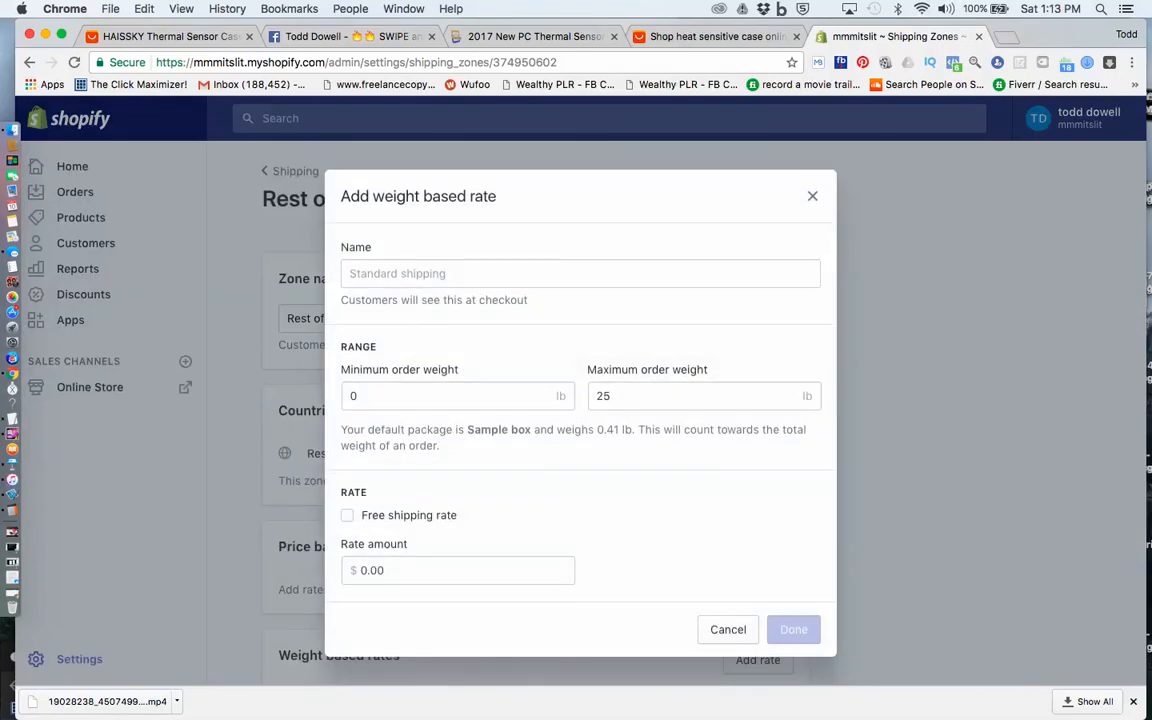
click(440, 396)
key(BackSpace)
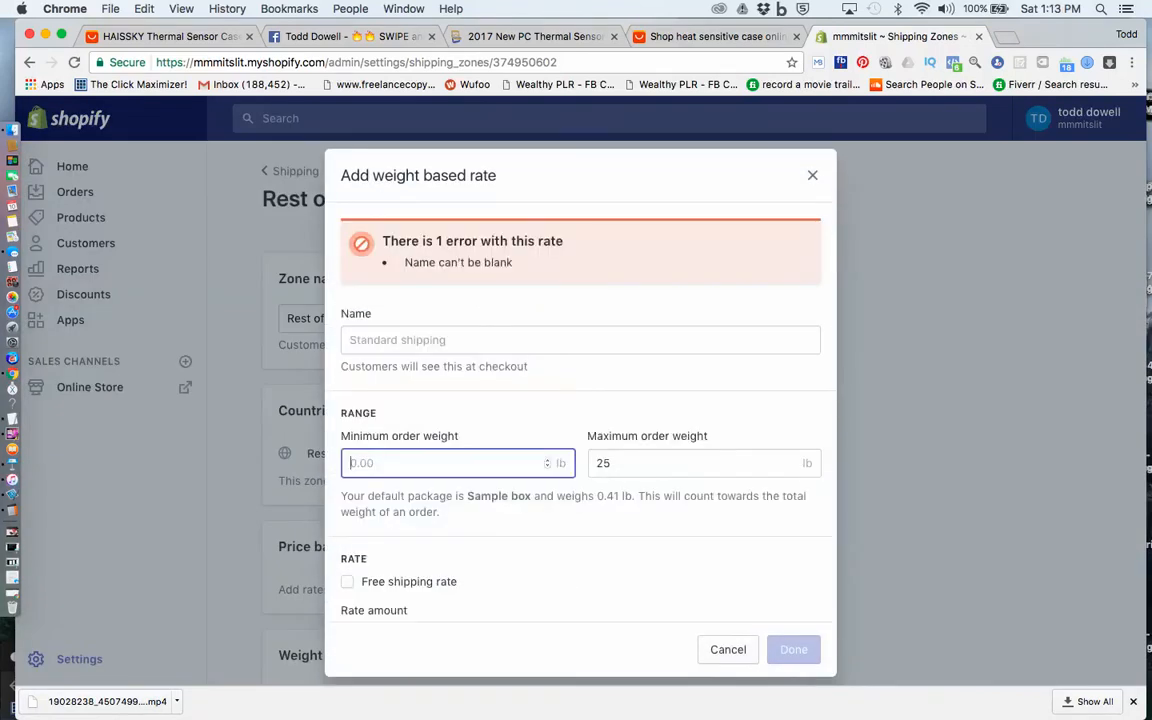
text(1.2)
click(612, 463)
key(super+a)
text(1.4)
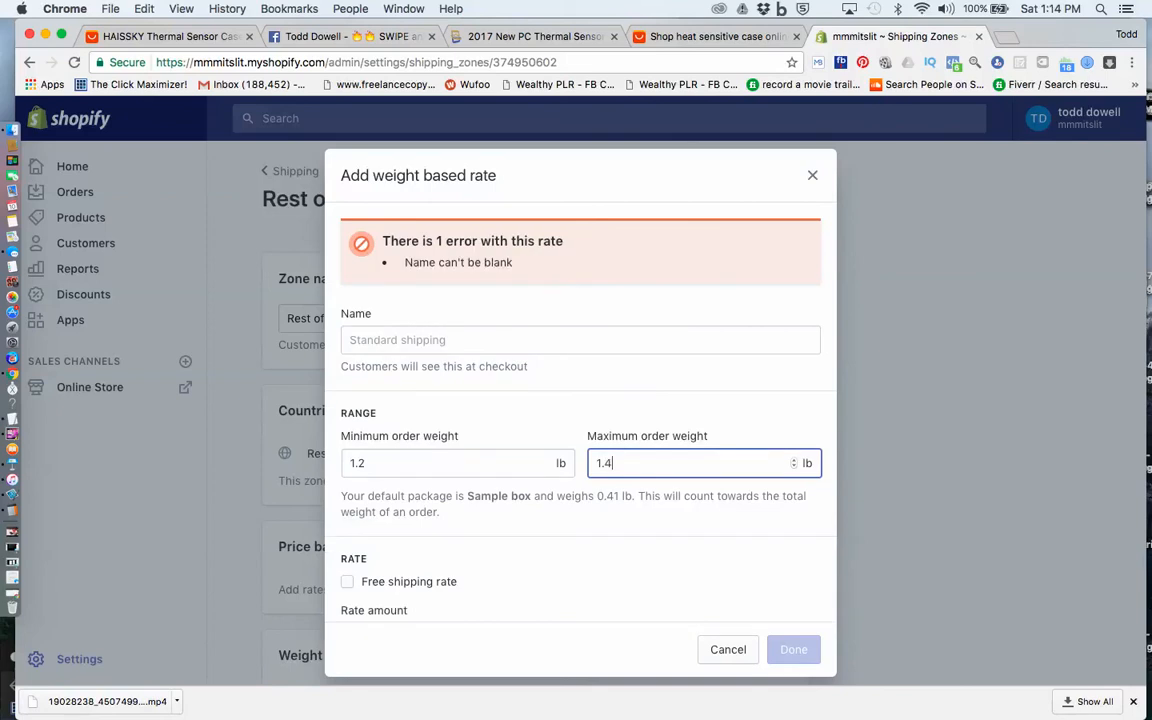
Name the 1.2 to 1.4 lb weight based rate International Shipping
click(420, 340)
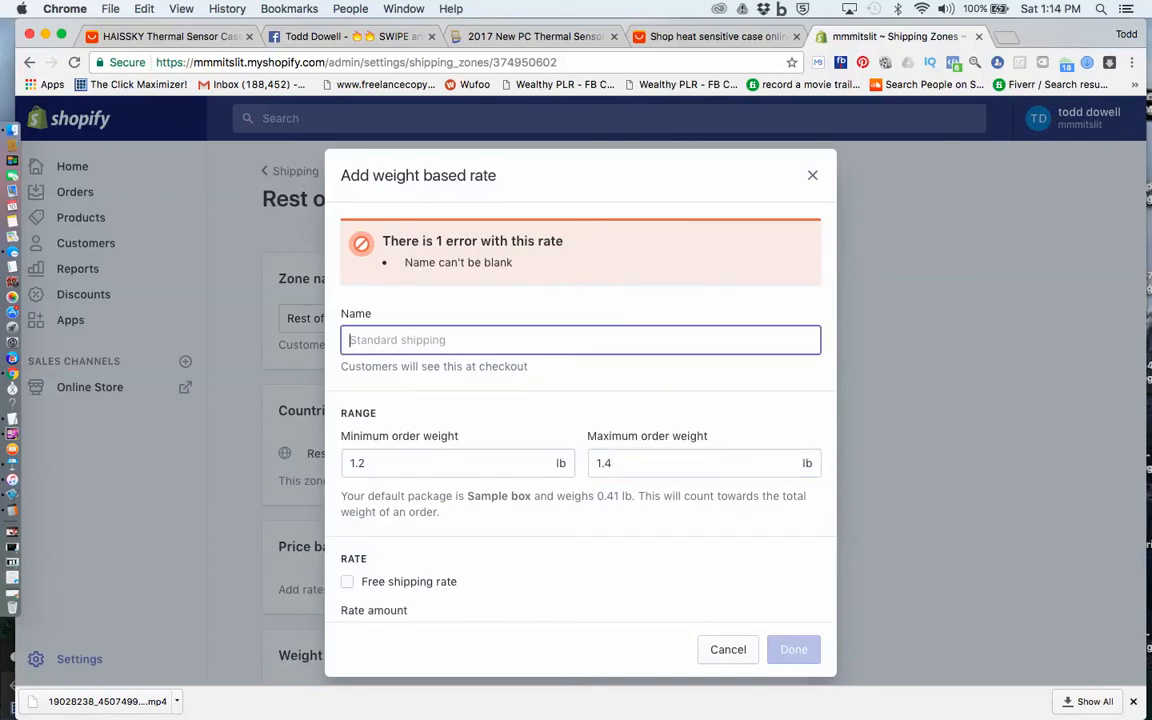
text(IN)
key(BackSpace)
text(n)
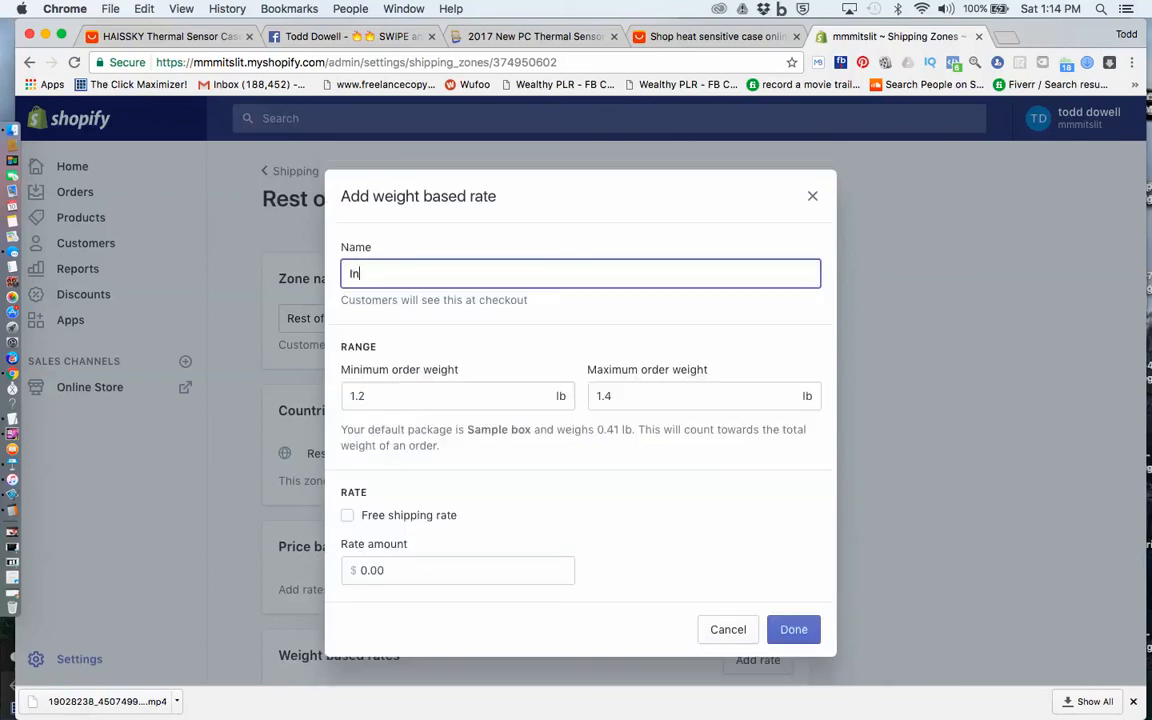
text(ternational Shipping)
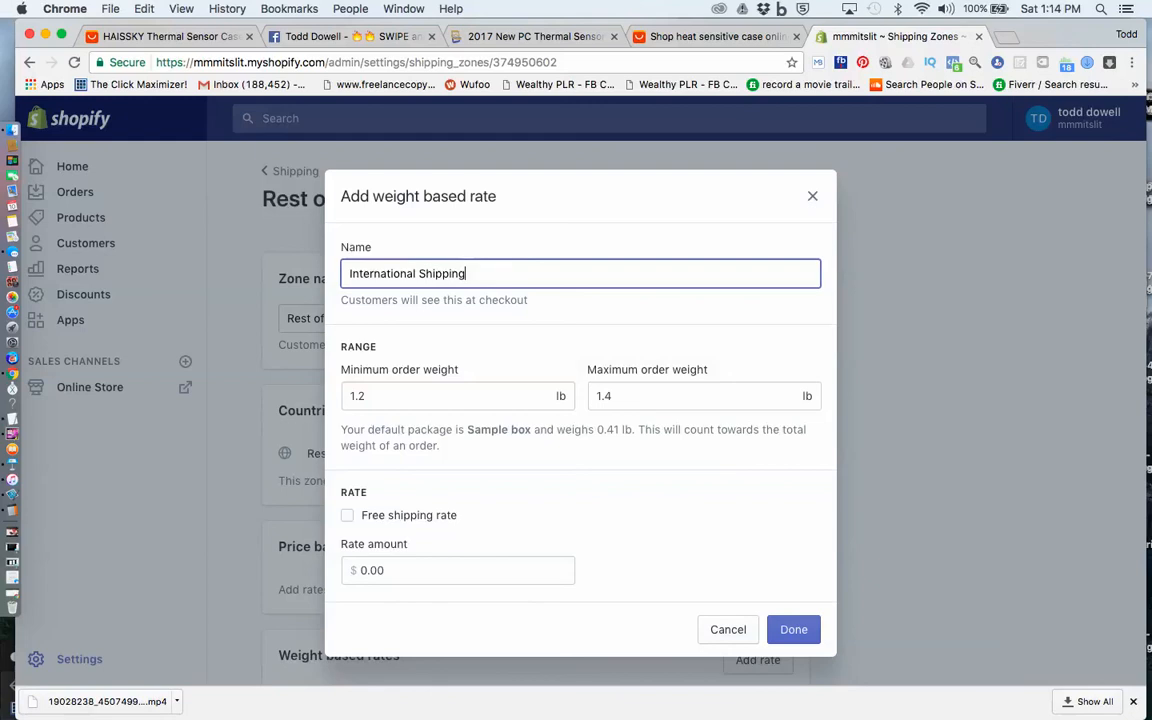
Set the 1.2 to 1.4 lb International Shipping rate amount to $27.97 and add the rate to the zone
double_click(380, 570)
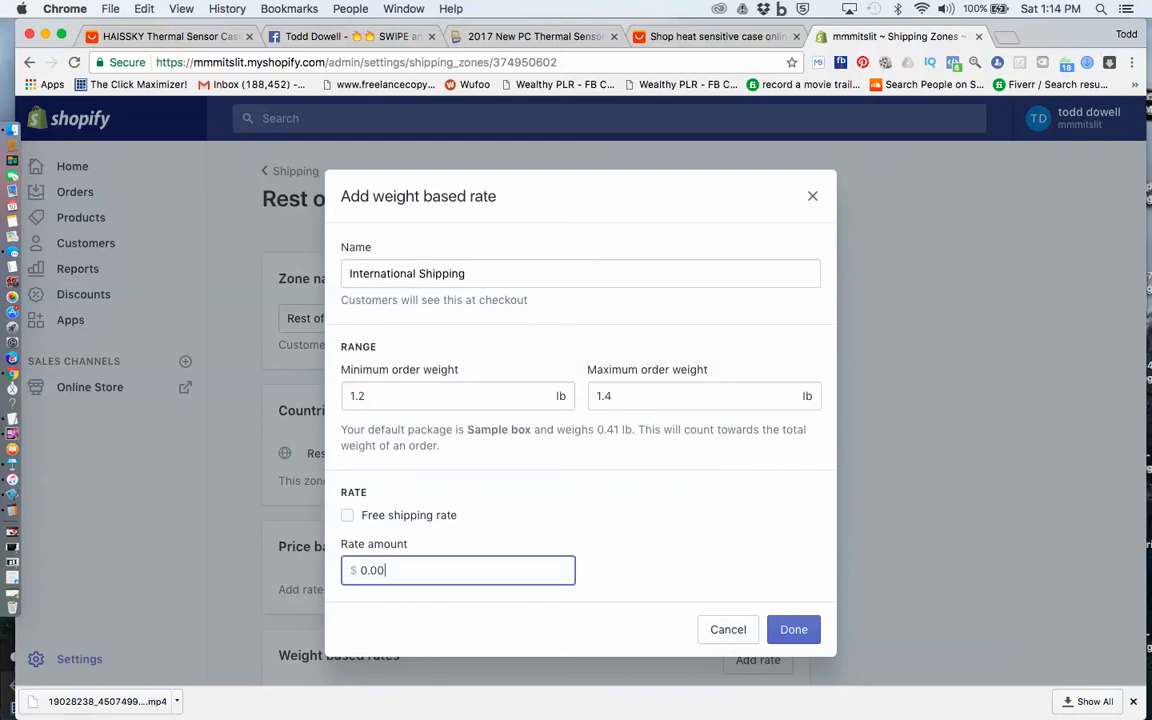
text(26.97)
key(BackSpace)
key(BackSpace)
key(BackSpace)
key(BackSpace)
text(7.97)
key(Return)
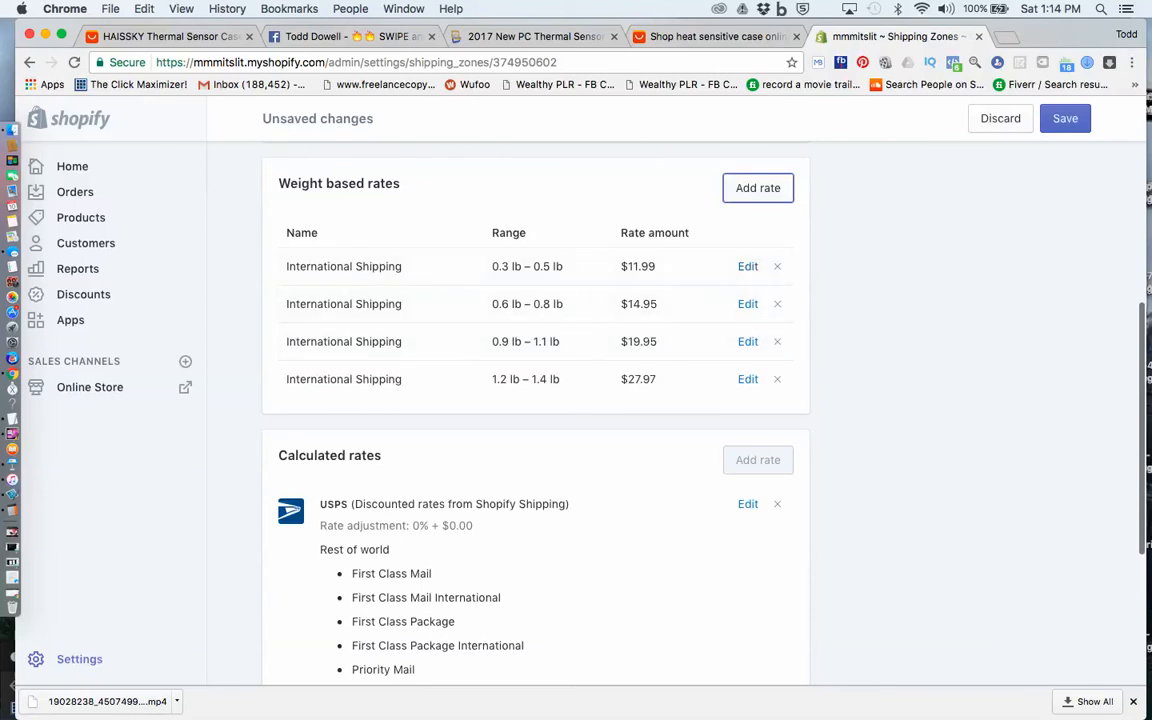
Start a fifth weight based rate in the Rest of world zone, named International shipping
click(758, 188)
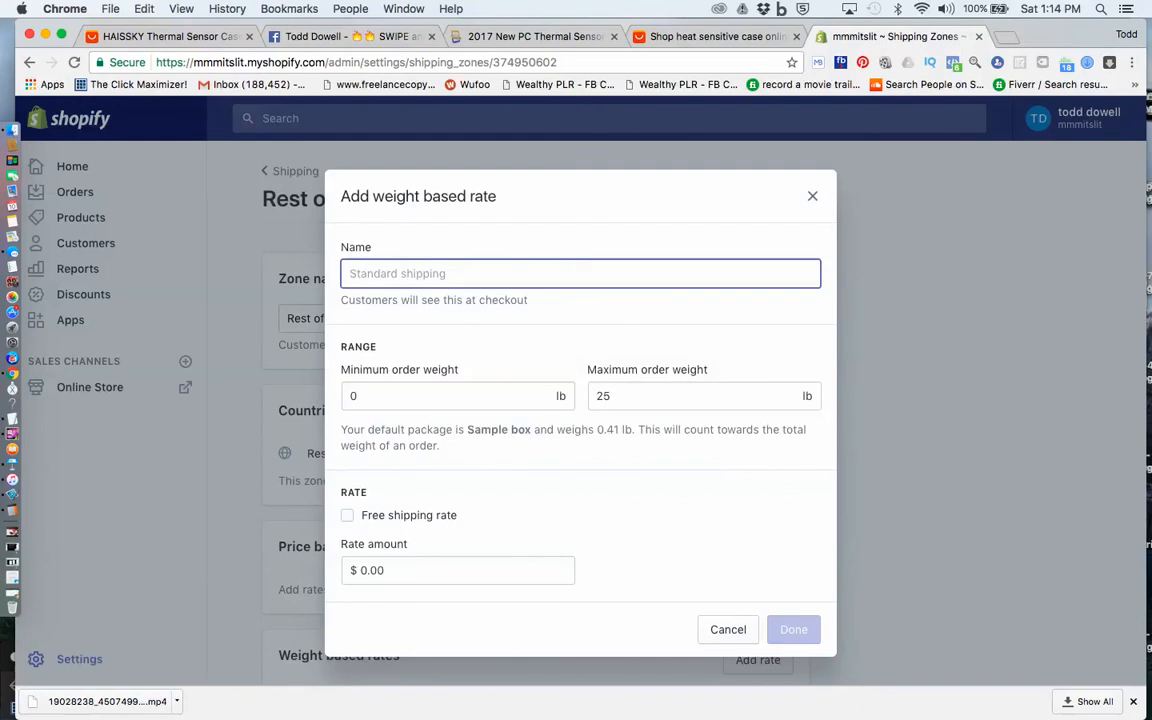
text(IN)
key(BackSpace)
text(ntern)
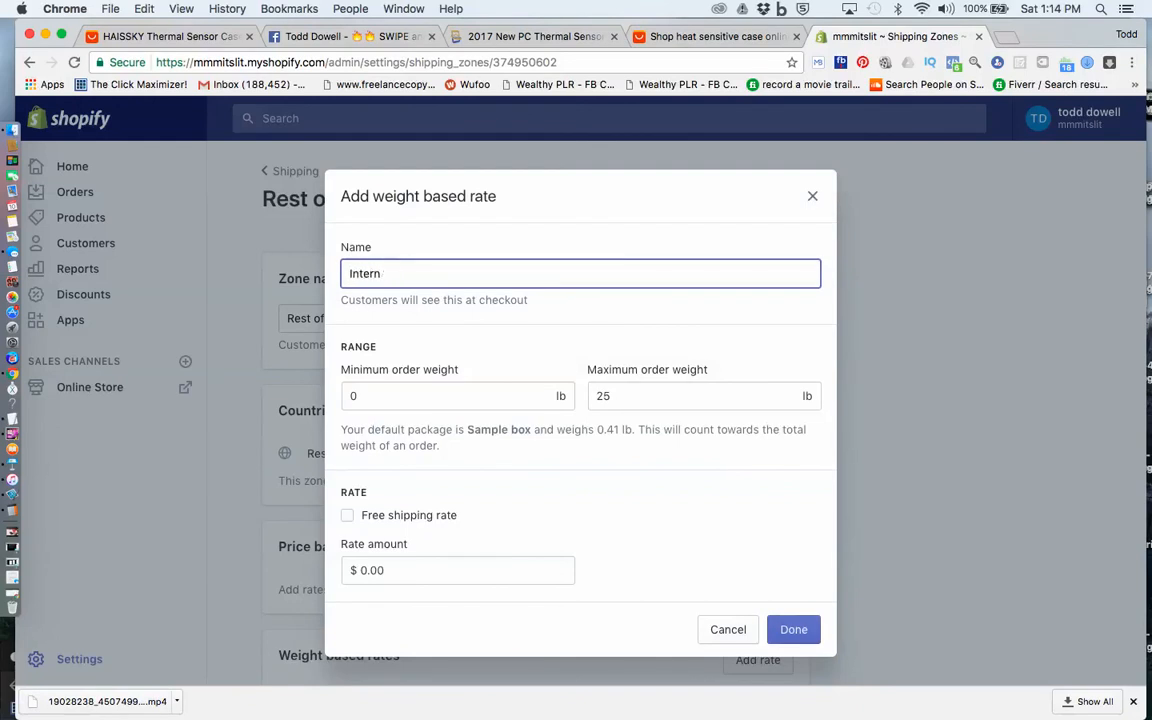
text(ationAas)
key(BackSpace)
key(BackSpace)
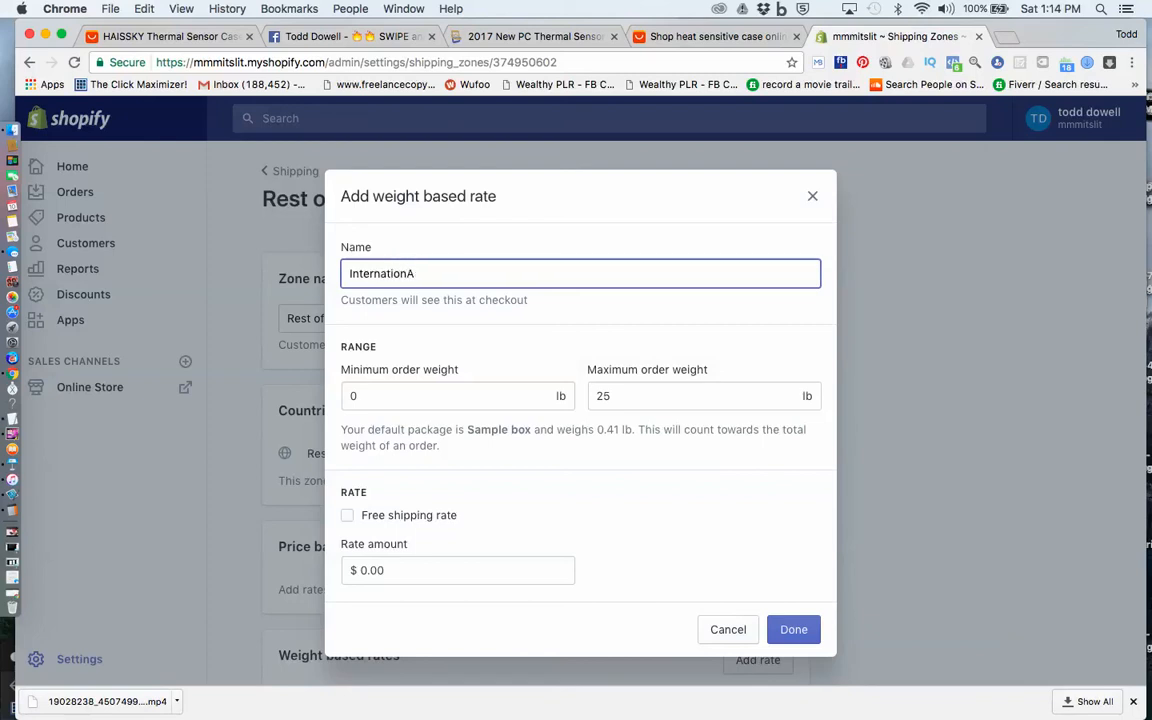
key(BackSpace)
text(al shipping)
Set the weight range of the fifth International shipping rate to 1.5 lb minimum and 1.7 lb maximum
click(420, 396)
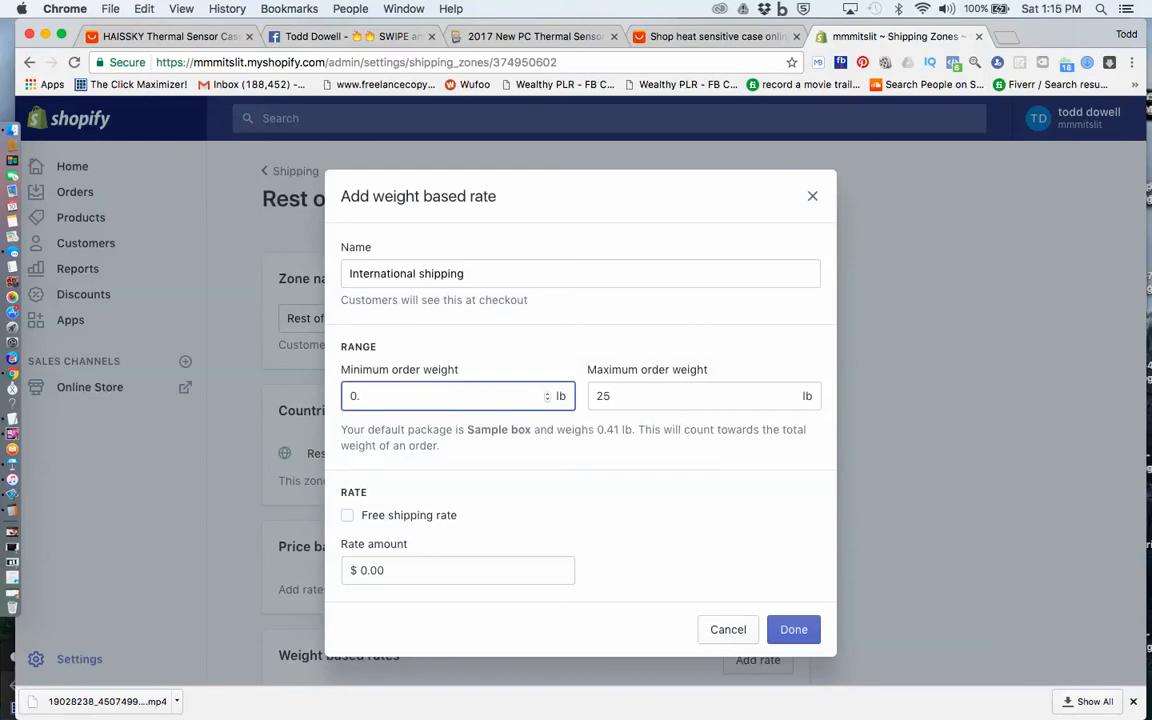
key(BackSpace)
key(BackSpace)
text(1.5)
key(Return)
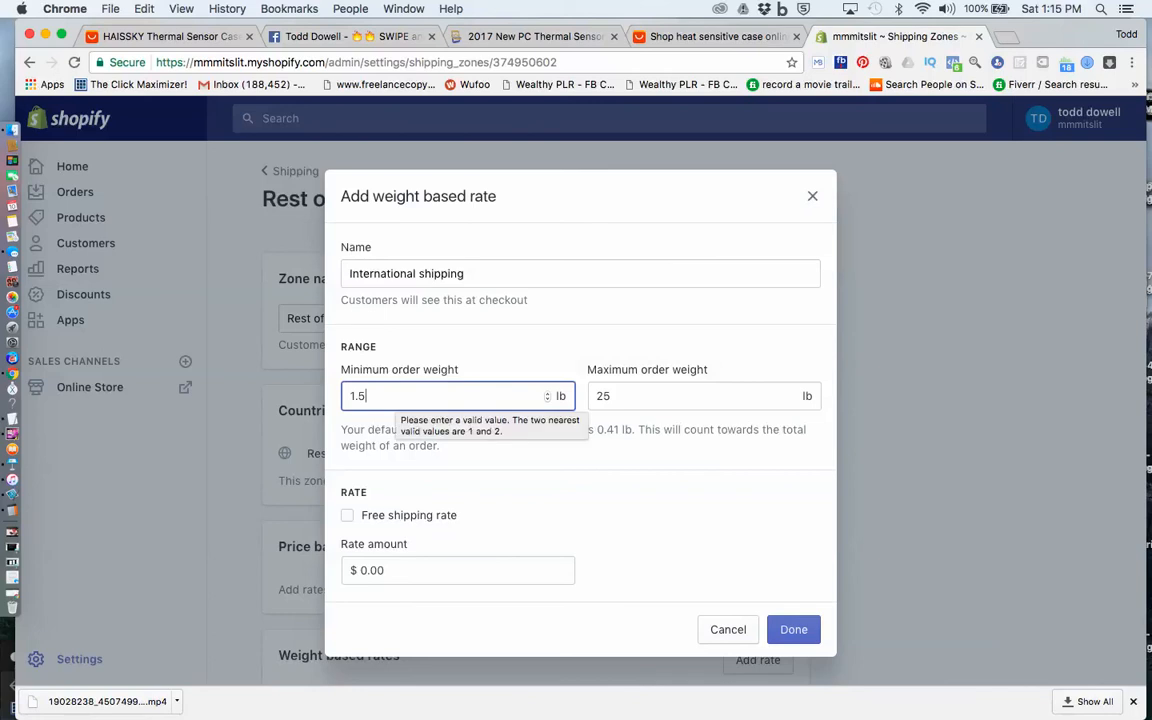
key(BackSpace)
key(BackSpace)
key(BackSpace)
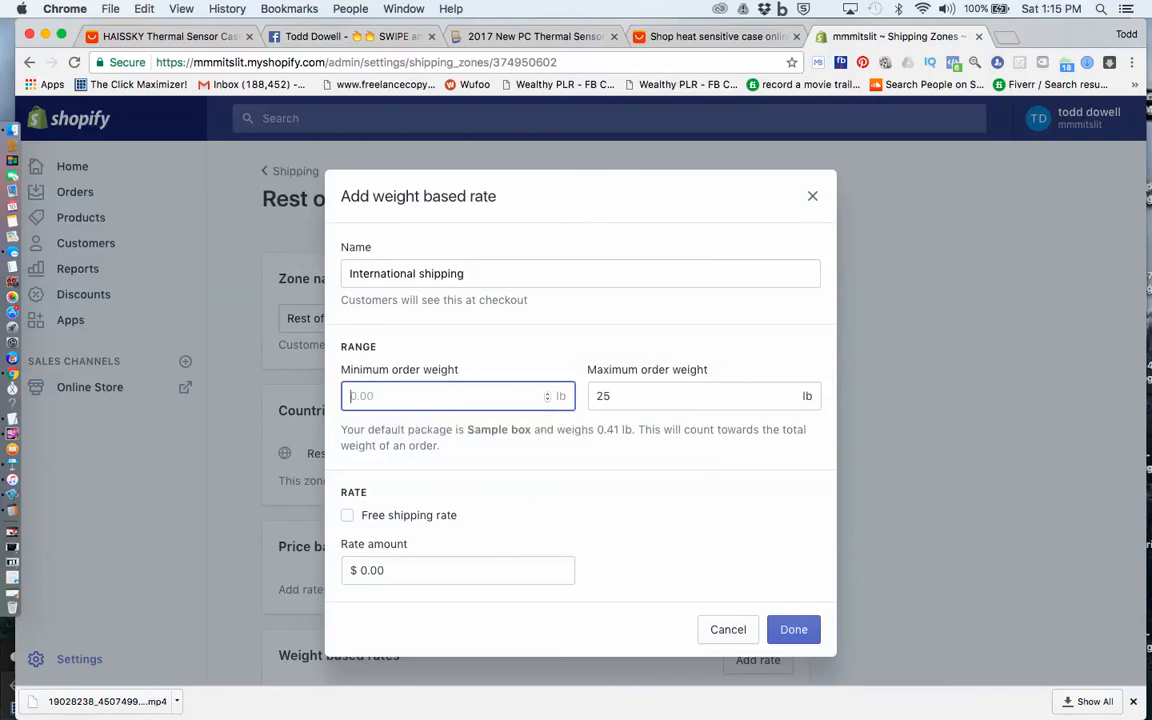
text(1.5)
click(612, 396)
double_click(606, 396)
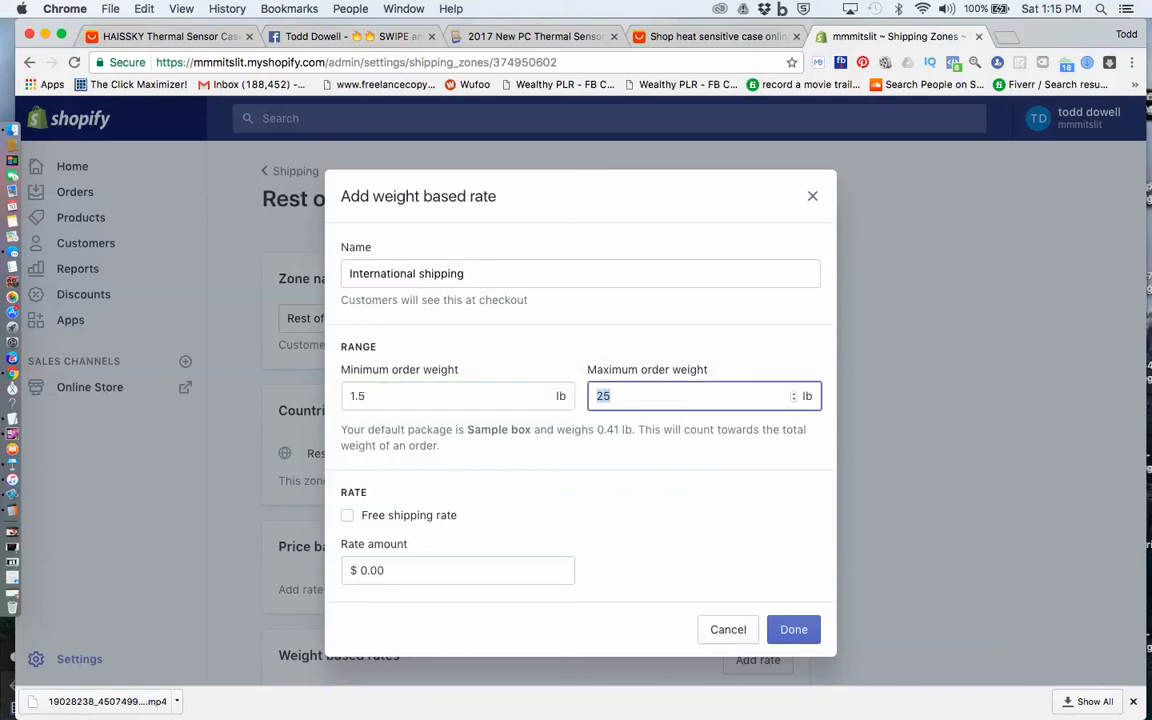
text(1.7)
Add the 1.5 to 1.7 lb International shipping rate with an amount of $32.95 and save the Rest of world zone
double_click(372, 570)
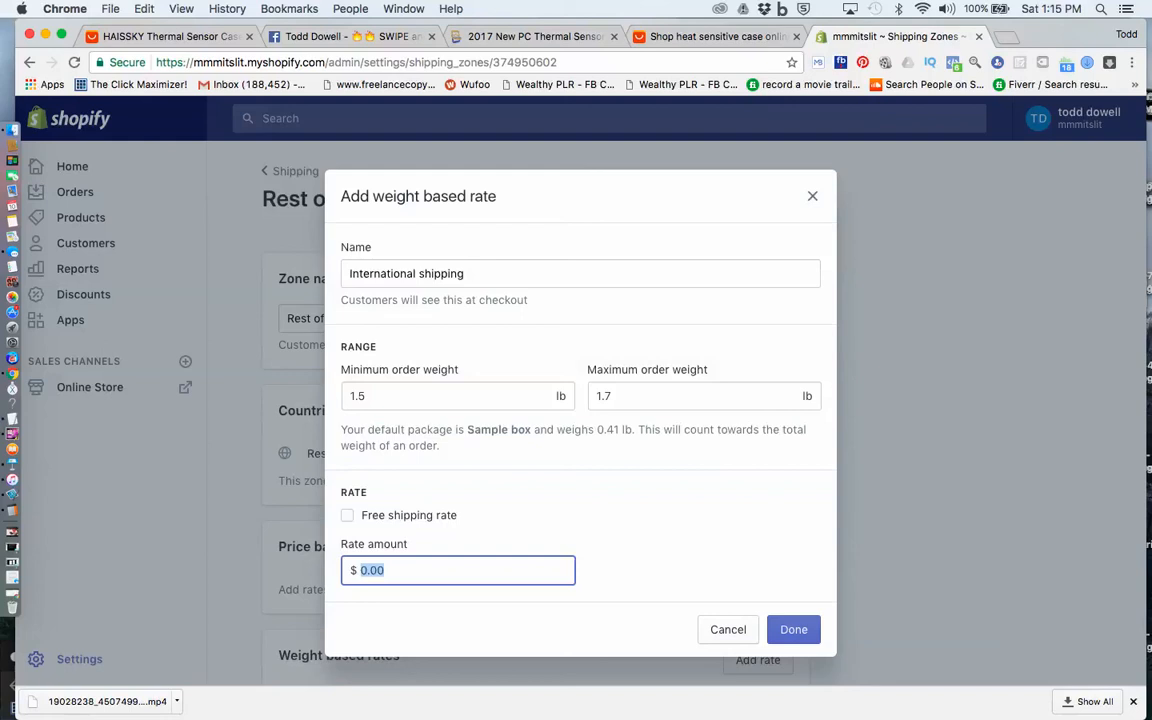
text(32.95)
key(Return)
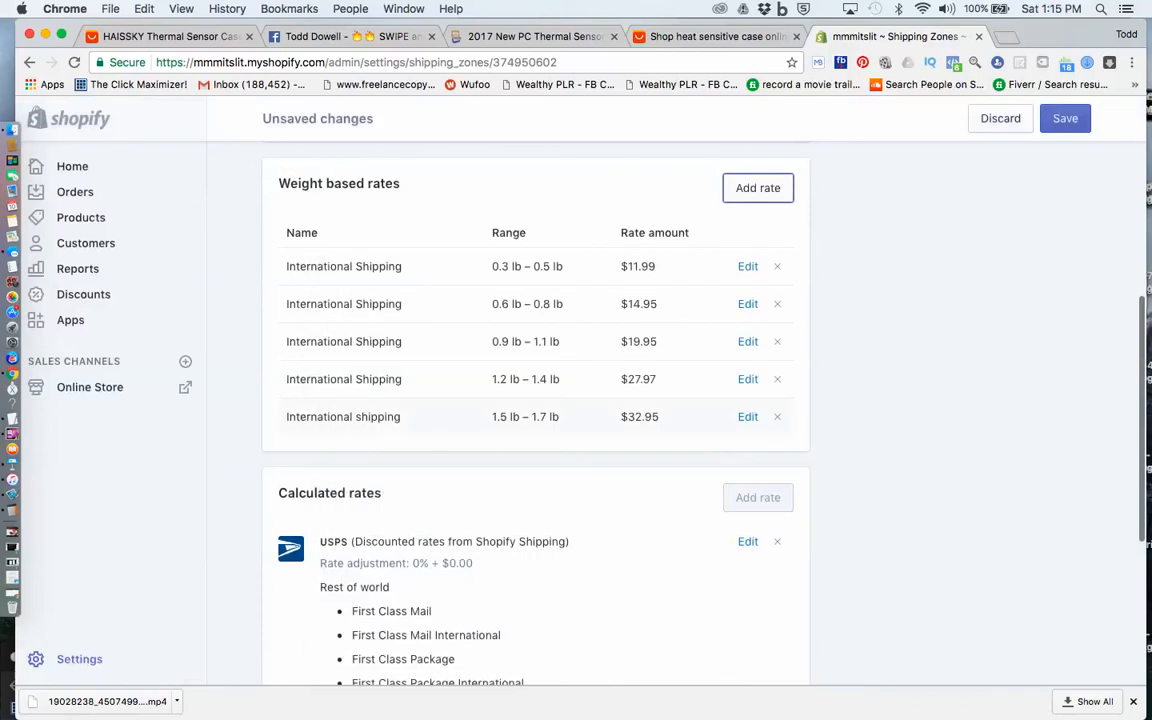
click(1065, 118)
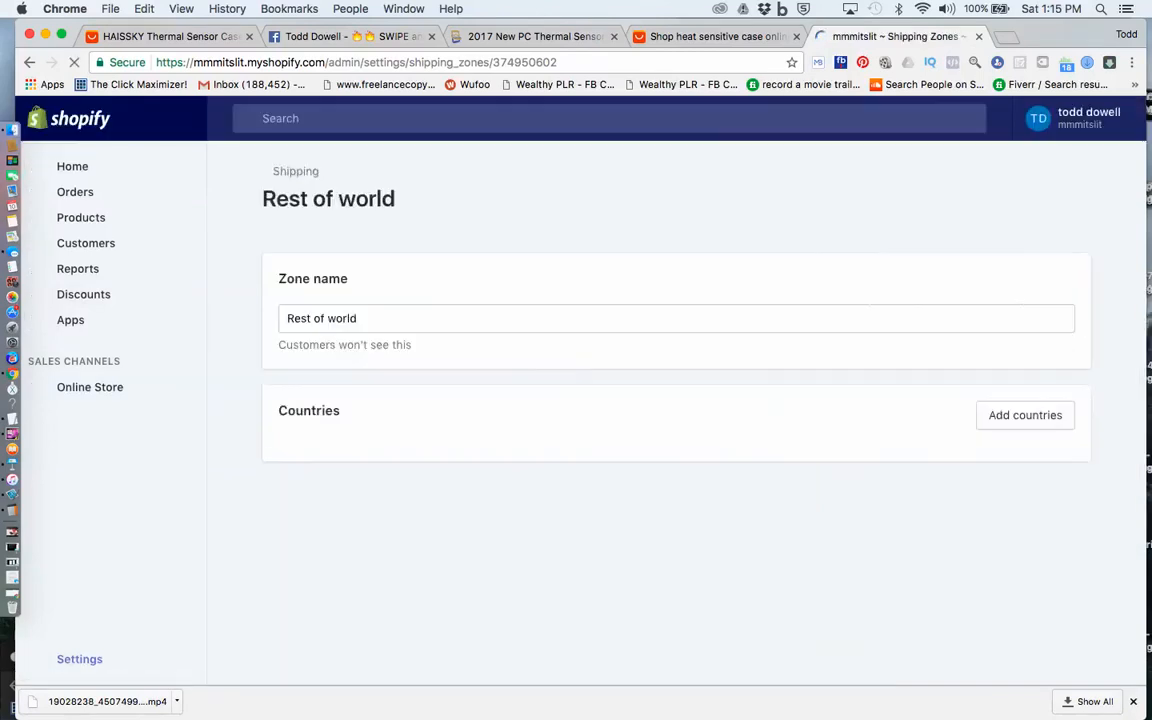
click(826, 9)
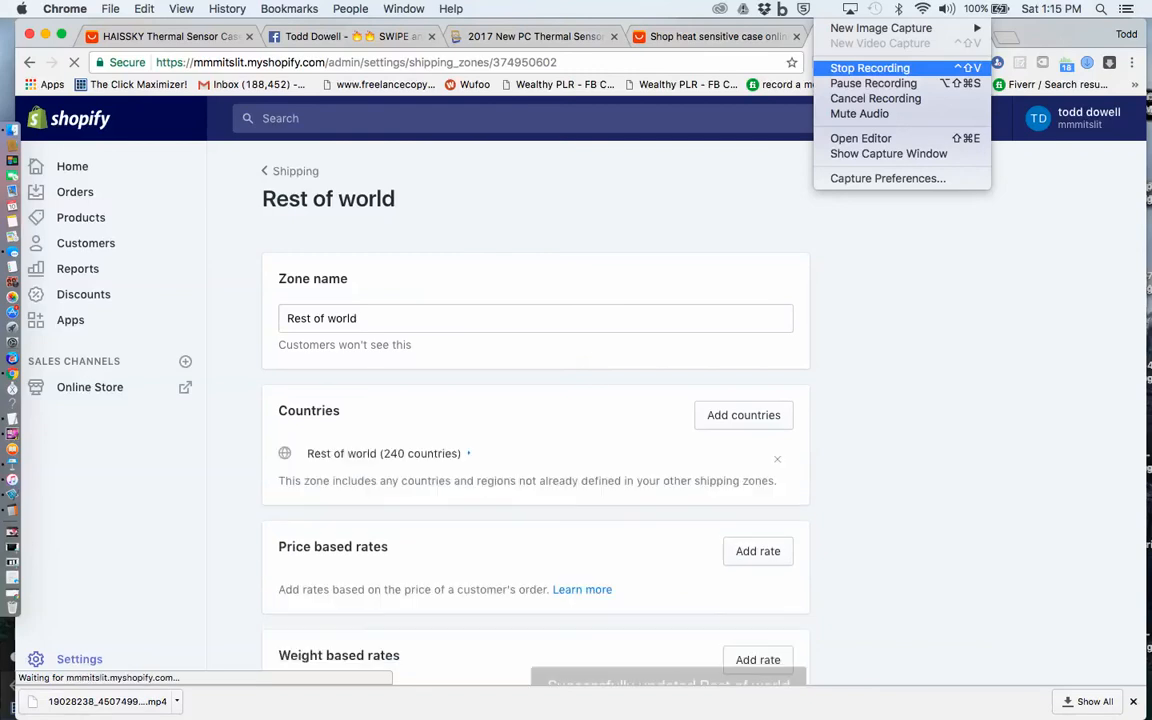